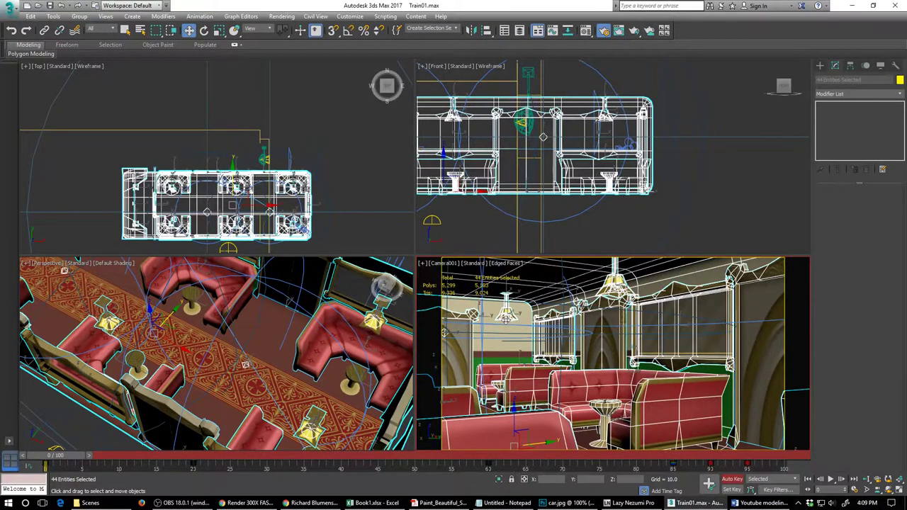
Select spotlight Fspot003 over the table, frame it close in the Front view, and switch to Rotate.
{"action": "left_click", "coordinate": [508, 318]}
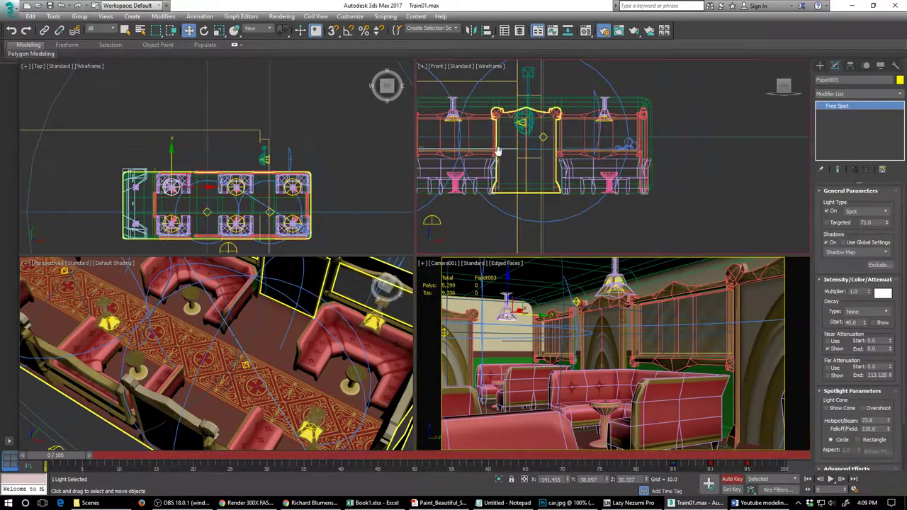
{"action": "middle_click_drag", "start_coordinate": [499, 151], "coordinate": [722, 172]}
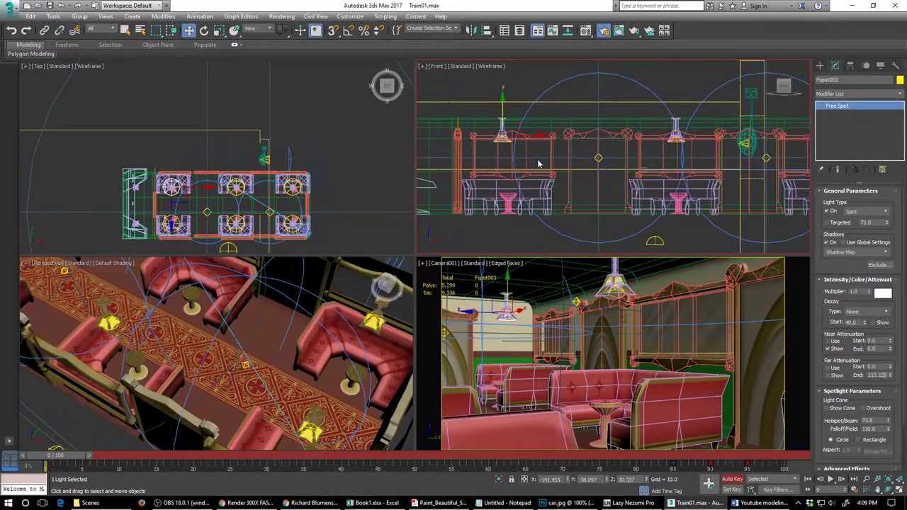
{"action": "scroll", "coordinate": [530, 158], "scroll_direction": "up", "scroll_amount": 3}
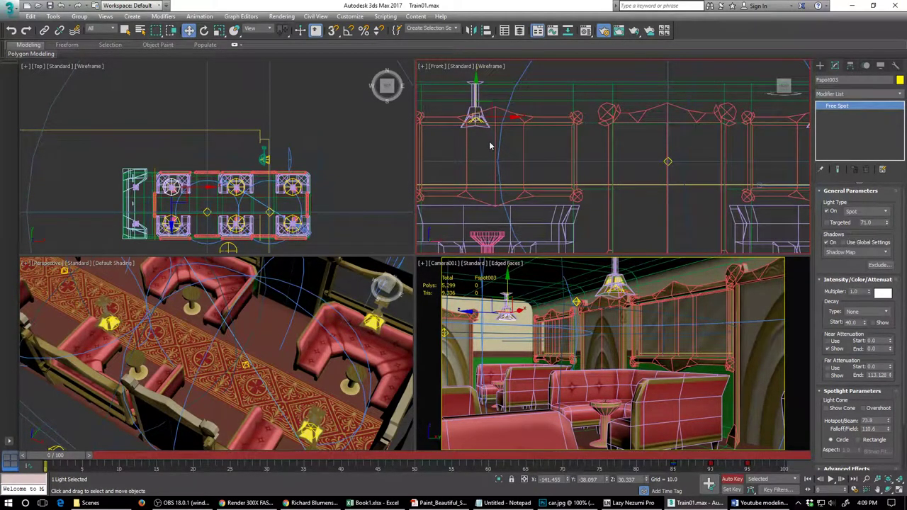
{"action": "scroll", "coordinate": [602, 155], "scroll_direction": "down", "scroll_amount": 3}
{"action": "scroll", "coordinate": [666, 158], "scroll_direction": "down", "scroll_amount": 2}
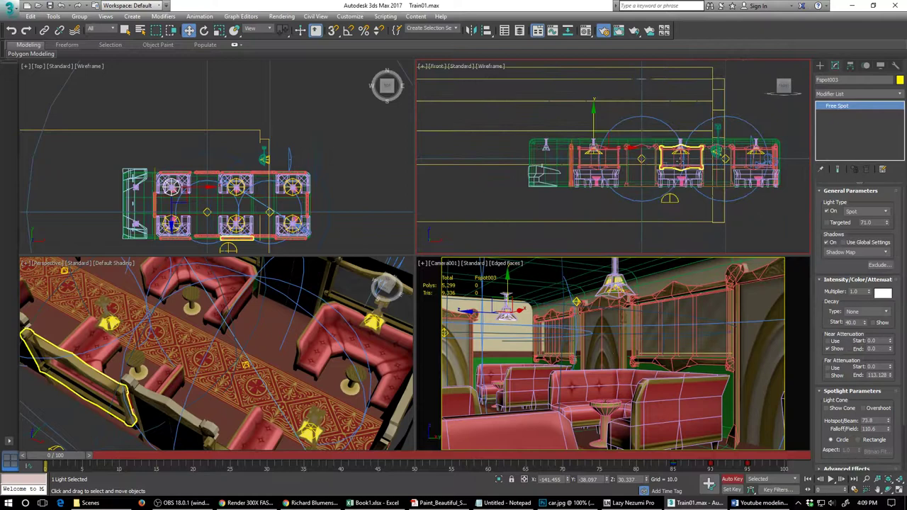
{"action": "scroll", "coordinate": [679, 157], "scroll_direction": "up", "scroll_amount": 4}
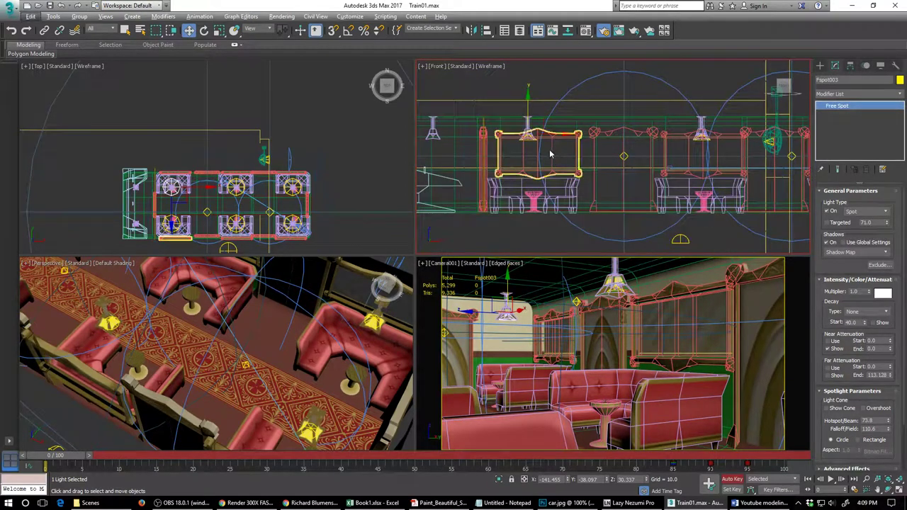
{"action": "scroll", "coordinate": [528, 136], "scroll_direction": "up", "scroll_amount": 2}
{"action": "key", "text": "e"}
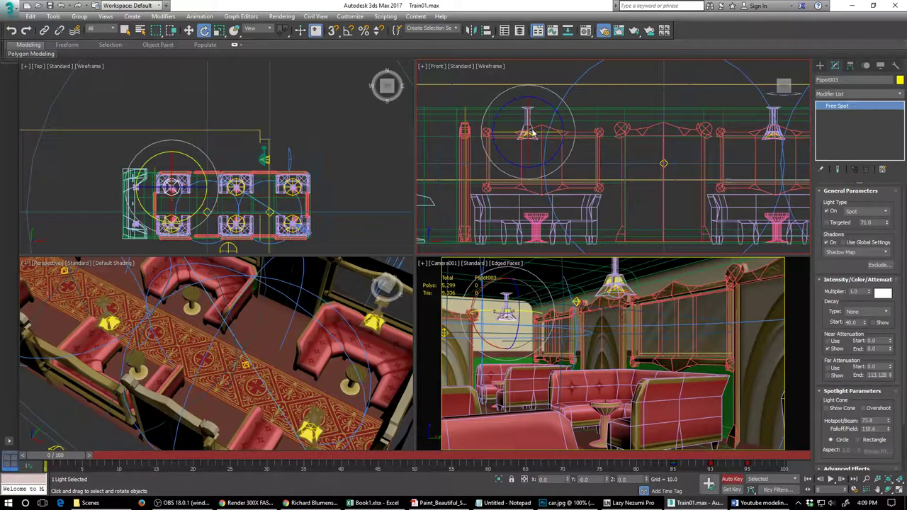
Select Lamp001, move to frame 8, and add a Bend modifier.
{"action": "left_click", "coordinate": [528, 129]}
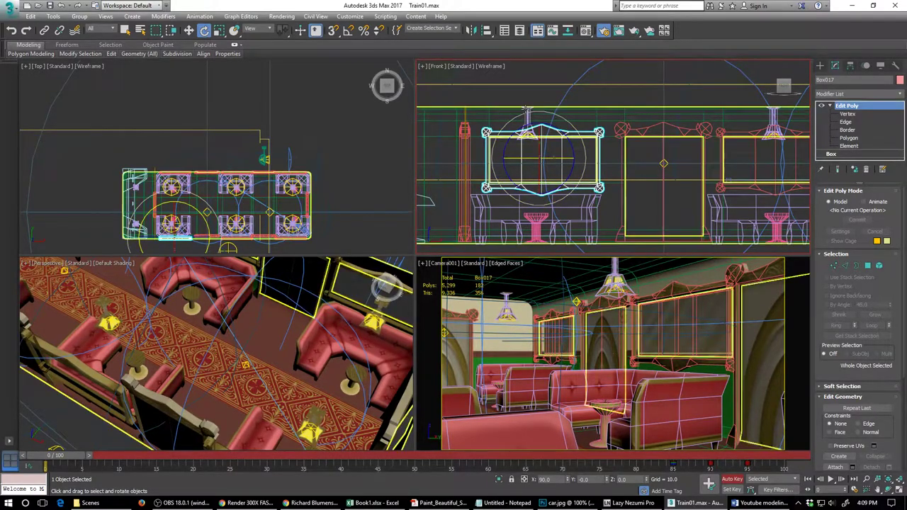
{"action": "left_click", "coordinate": [527, 115]}
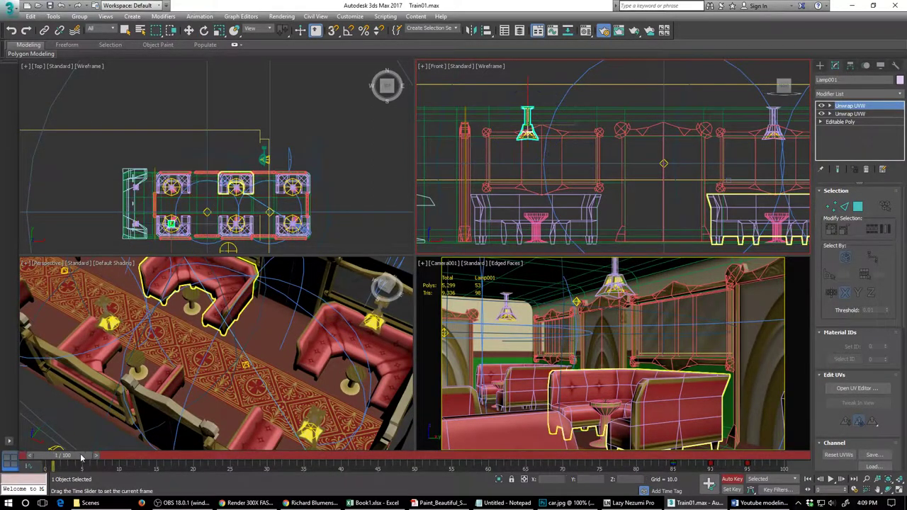
{"action": "left_click_drag", "start_coordinate": [69, 456], "coordinate": [130, 456]}
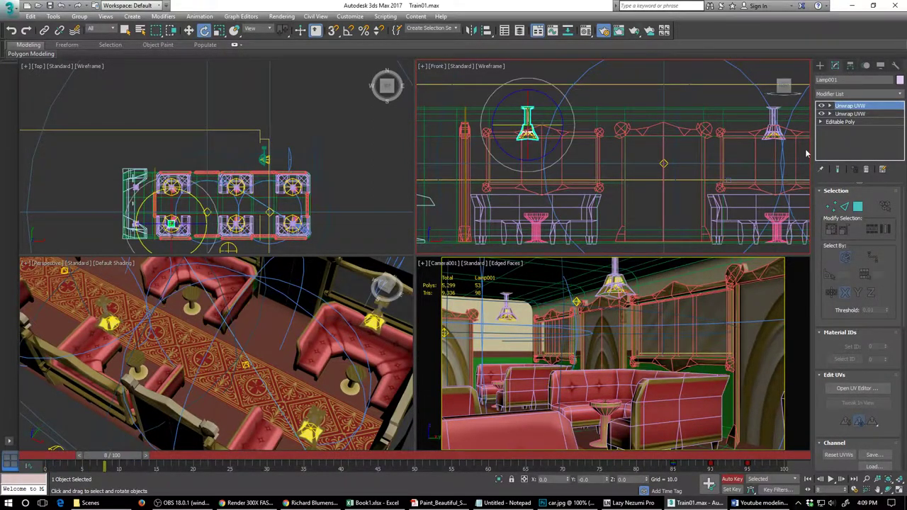
{"action": "left_click", "coordinate": [858, 94]}
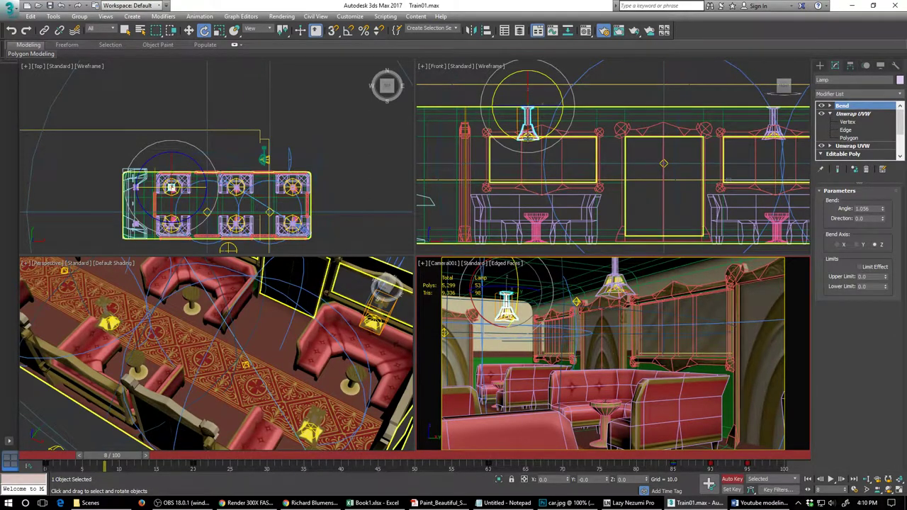
Reselect Box017 and the hanging lamp until the application error appears.
{"action": "left_click", "coordinate": [530, 148]}
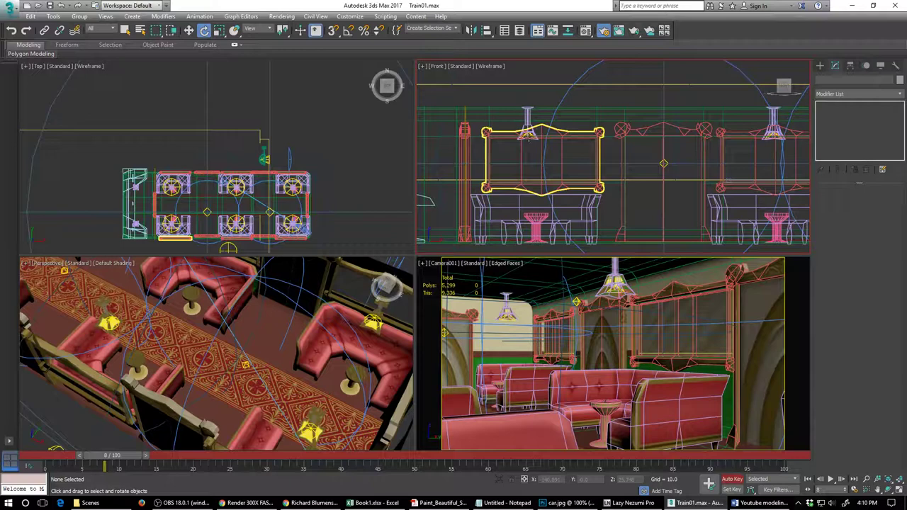
{"action": "left_click", "coordinate": [528, 137]}
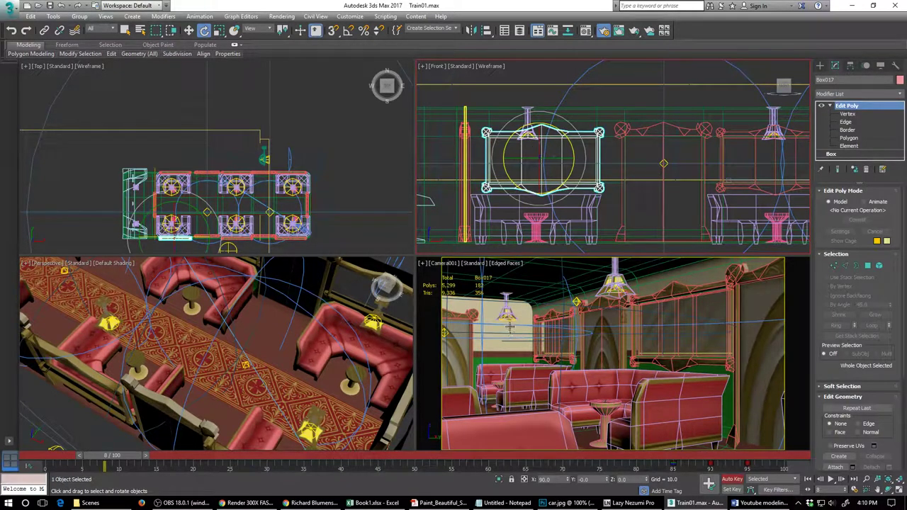
{"action": "left_click", "coordinate": [508, 319]}
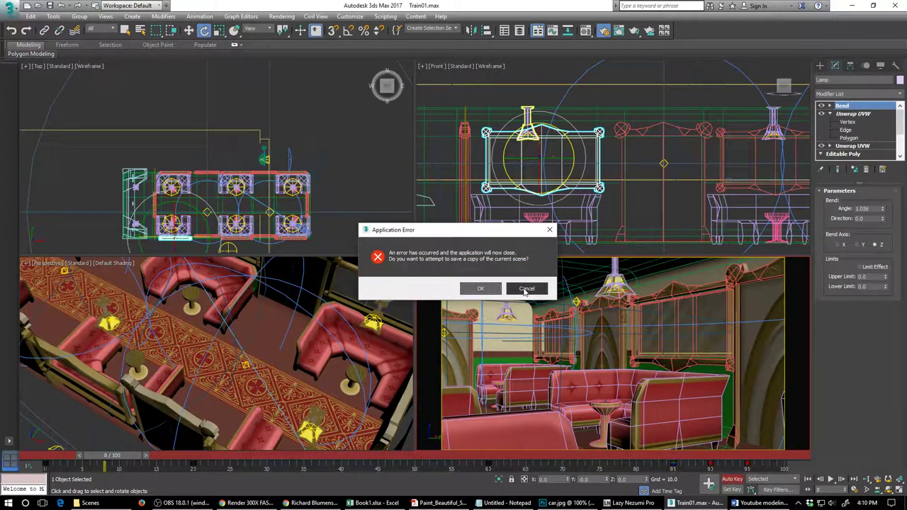
Accept the crash recovery copy and save the scene as Train02.max in the Scenes folder.
{"action": "left_click", "coordinate": [481, 289]}
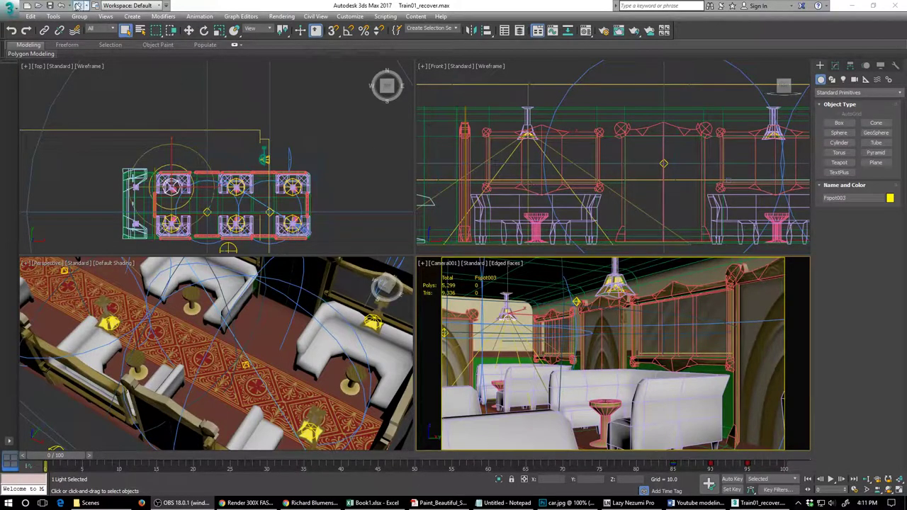
{"action": "left_click", "coordinate": [14, 14]}
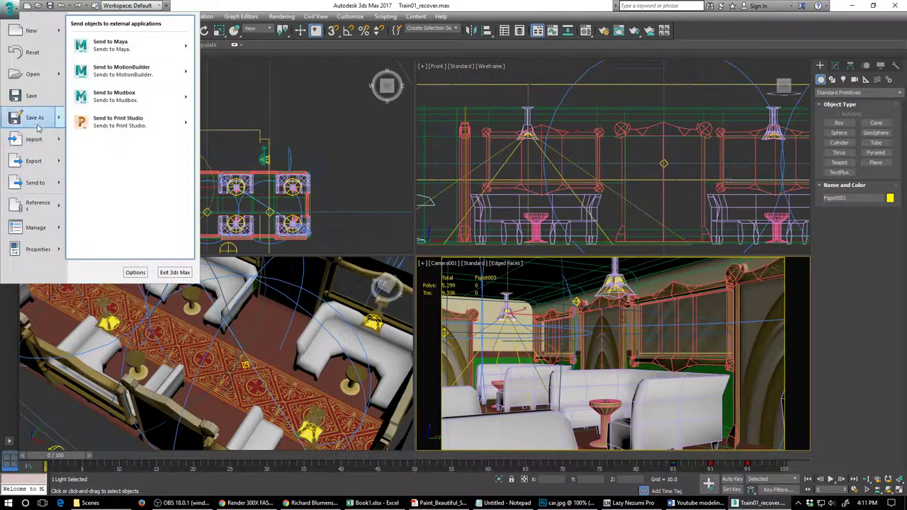
{"action": "mouse_move", "coordinate": [37, 125]}
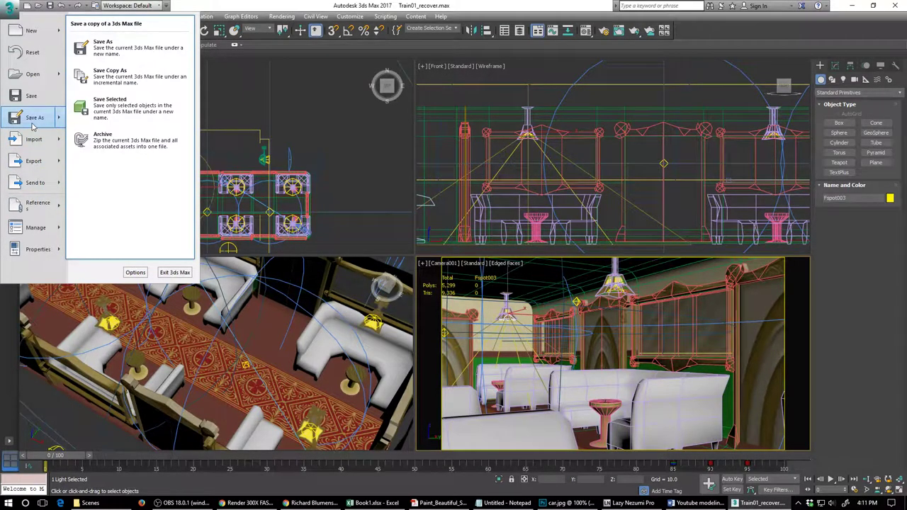
{"action": "left_click", "coordinate": [34, 124]}
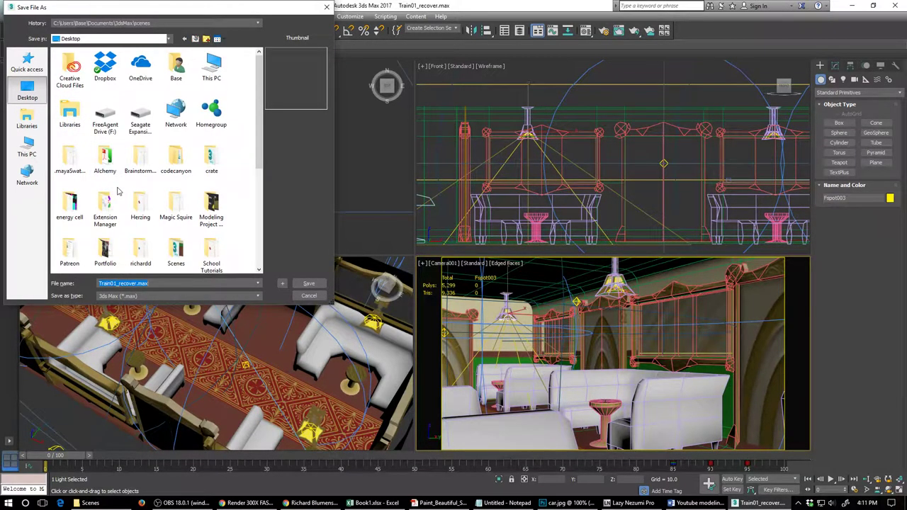
{"action": "scroll", "coordinate": [117, 190], "scroll_direction": "down", "scroll_amount": 2}
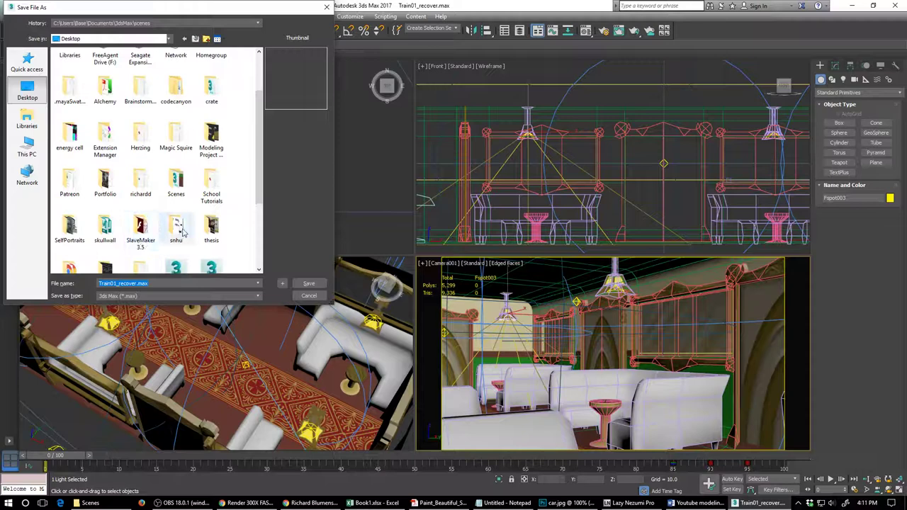
{"action": "double_click", "coordinate": [176, 183]}
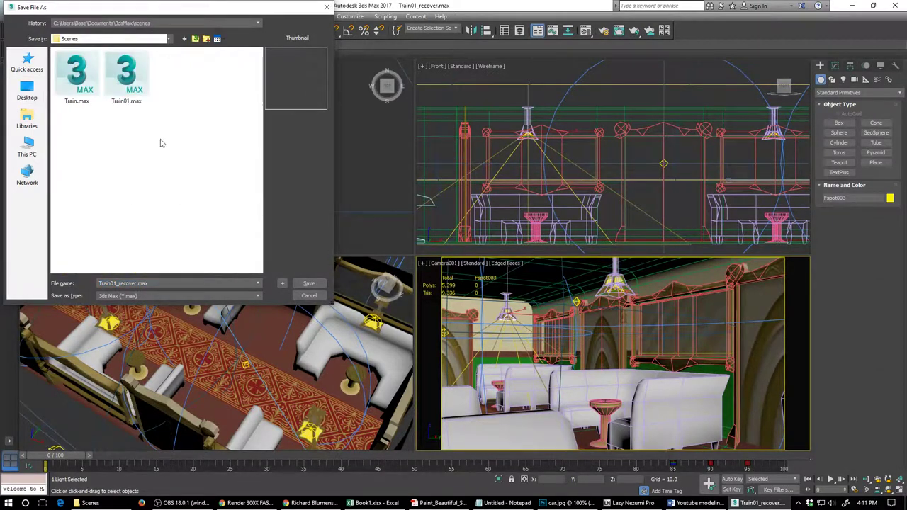
{"action": "left_click", "coordinate": [126, 76]}
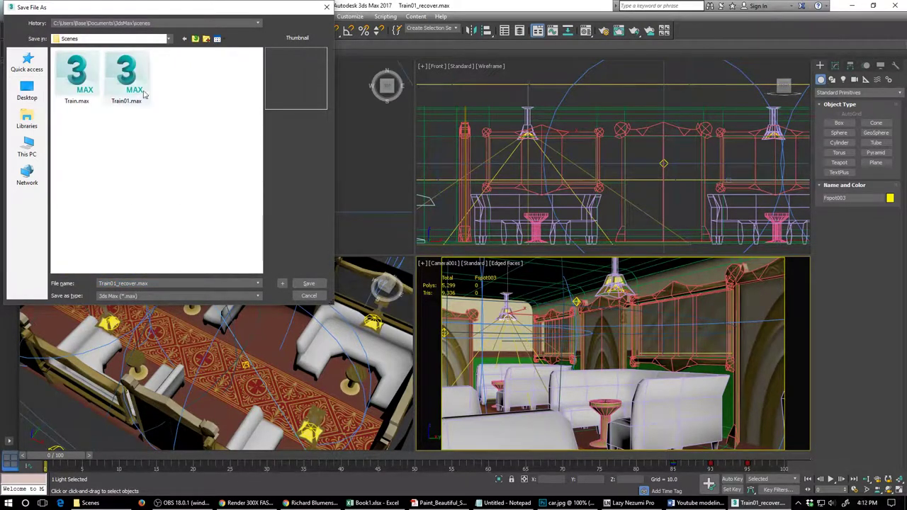
{"action": "left_click", "coordinate": [116, 284]}
{"action": "type", "text": "2"}
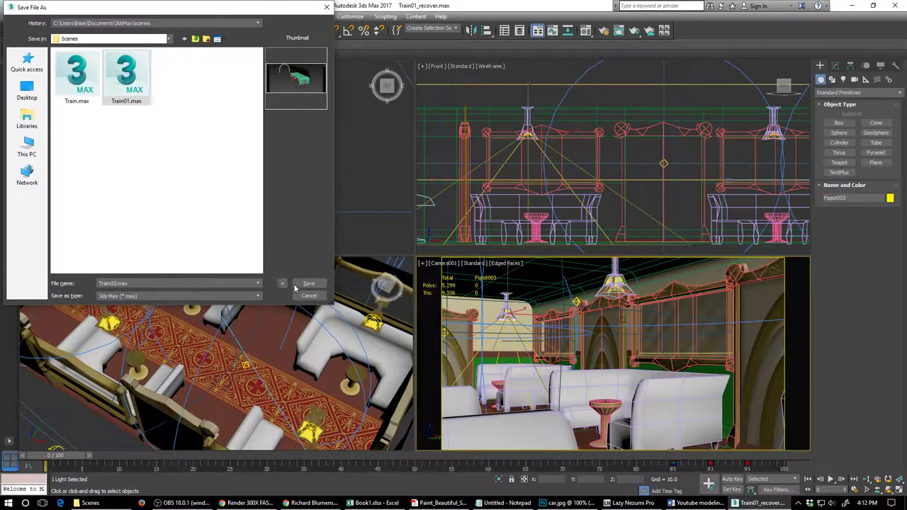
{"action": "left_click", "coordinate": [300, 284]}
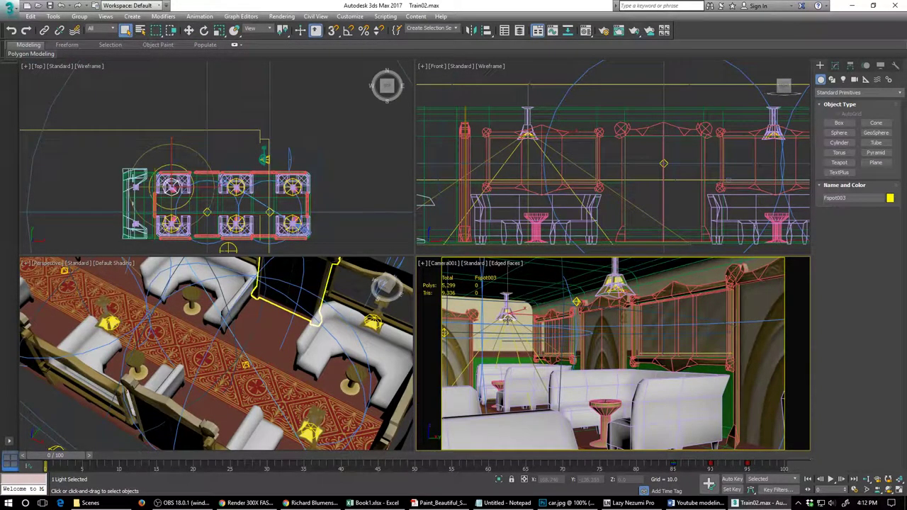
Turn on Auto Key and key Fspot003's rotation at frames 0, 19 and 20.
{"action": "key", "text": "e"}
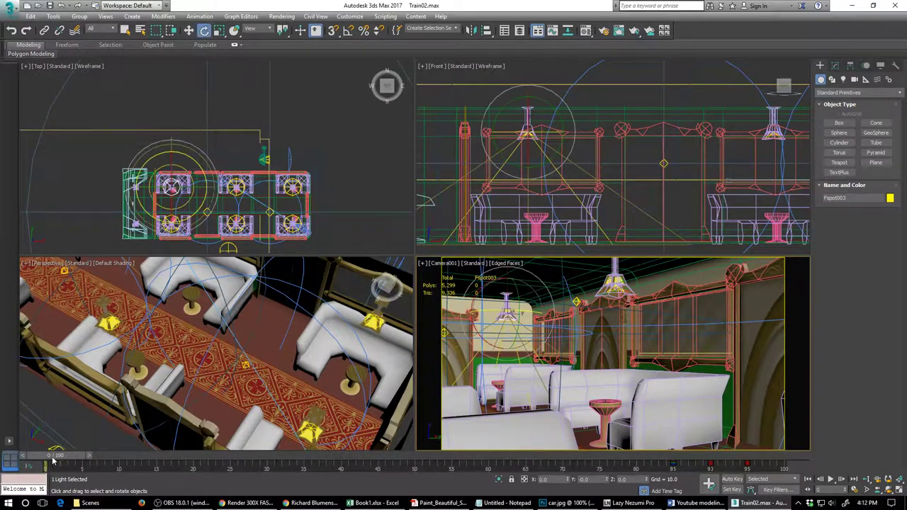
{"action": "left_click", "coordinate": [732, 479]}
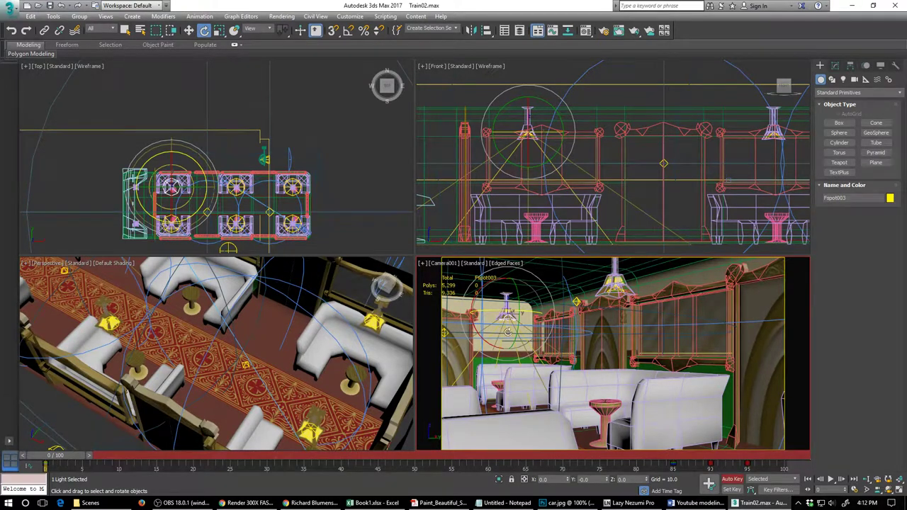
{"action": "left_click_drag", "start_coordinate": [519, 321], "coordinate": [519, 321]}
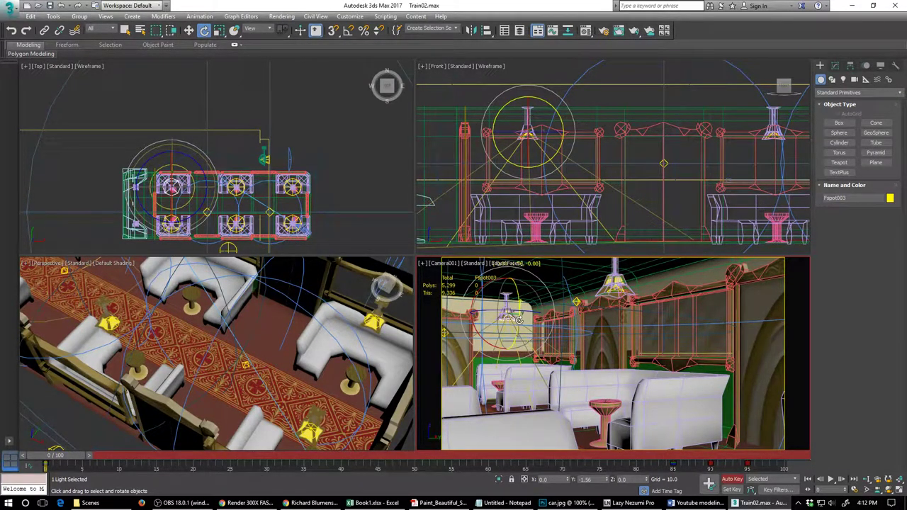
{"action": "left_click_drag", "start_coordinate": [519, 321], "coordinate": [518, 320]}
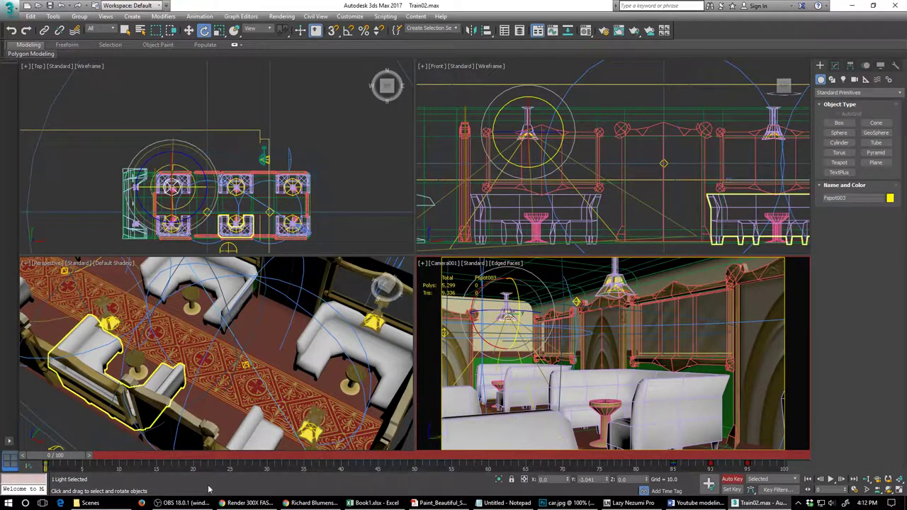
{"action": "left_click", "coordinate": [195, 458]}
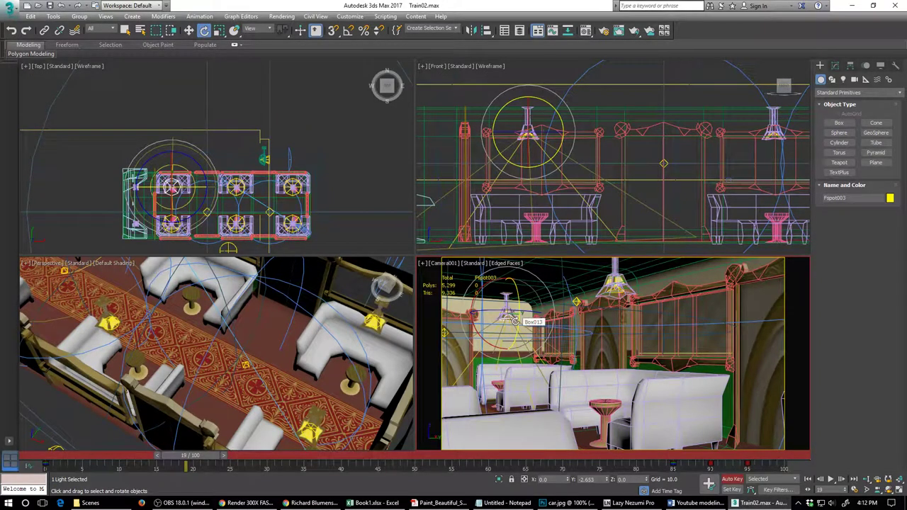
{"action": "left_click_drag", "start_coordinate": [515, 321], "coordinate": [515, 321]}
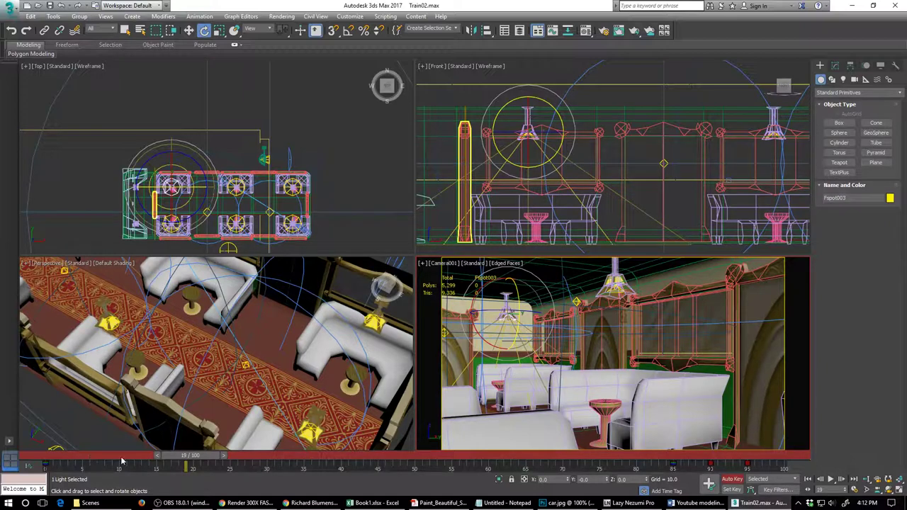
{"action": "left_click", "coordinate": [192, 460]}
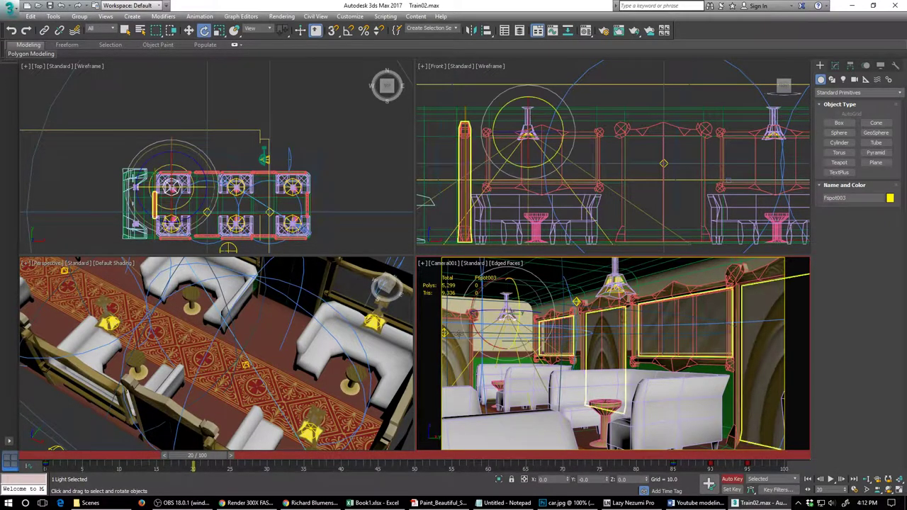
{"action": "left_click_drag", "start_coordinate": [519, 323], "coordinate": [518, 320]}
Rotate Fspot003 the opposite way at frame 48, preview the swing near frame 60, and select Lamp008.
{"action": "left_click_drag", "start_coordinate": [199, 457], "coordinate": [496, 456]}
{"action": "left_click_drag", "start_coordinate": [518, 327], "coordinate": [518, 325]}
{"action": "scroll", "coordinate": [213, 354], "scroll_direction": "up", "scroll_amount": 3}
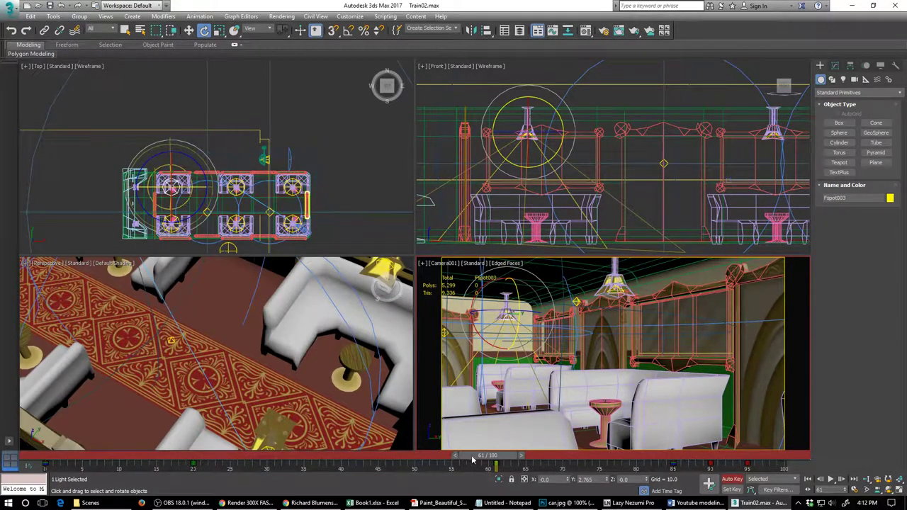
{"action": "left_click_drag", "start_coordinate": [473, 461], "coordinate": [298, 455]}
{"action": "key", "text": "e"}
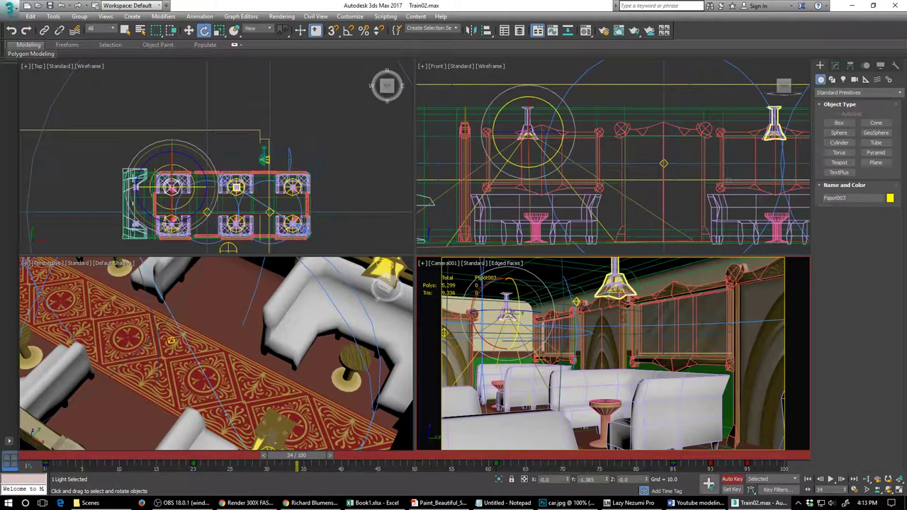
{"action": "left_click", "coordinate": [617, 291]}
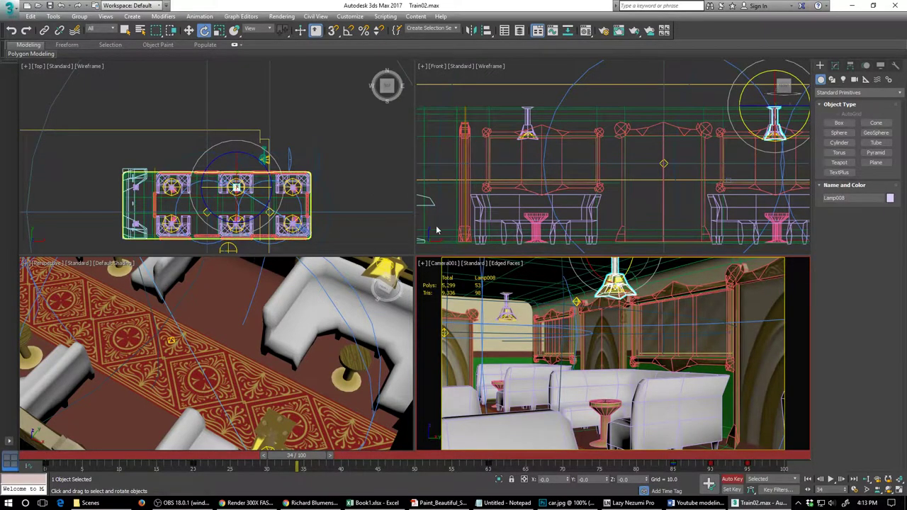
Open the Light Lister and select Fspot001.
{"action": "left_click", "coordinate": [56, 16]}
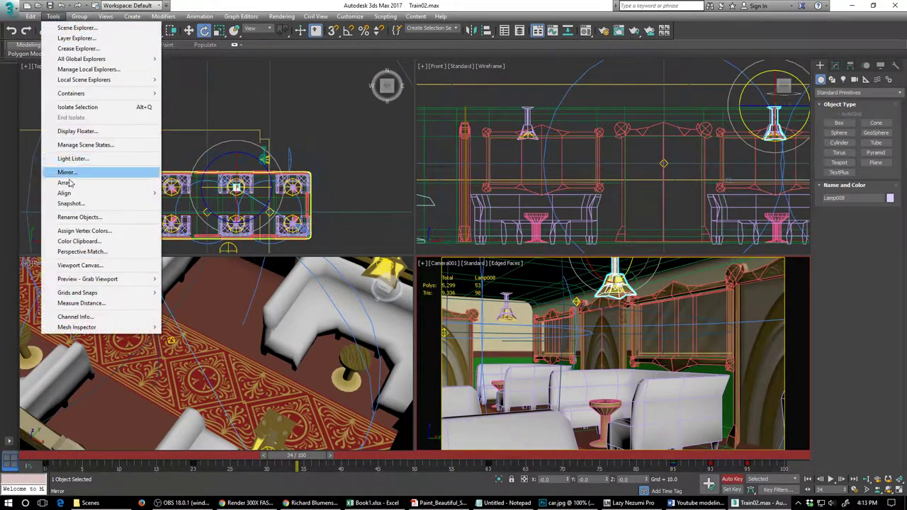
{"action": "left_click", "coordinate": [73, 158]}
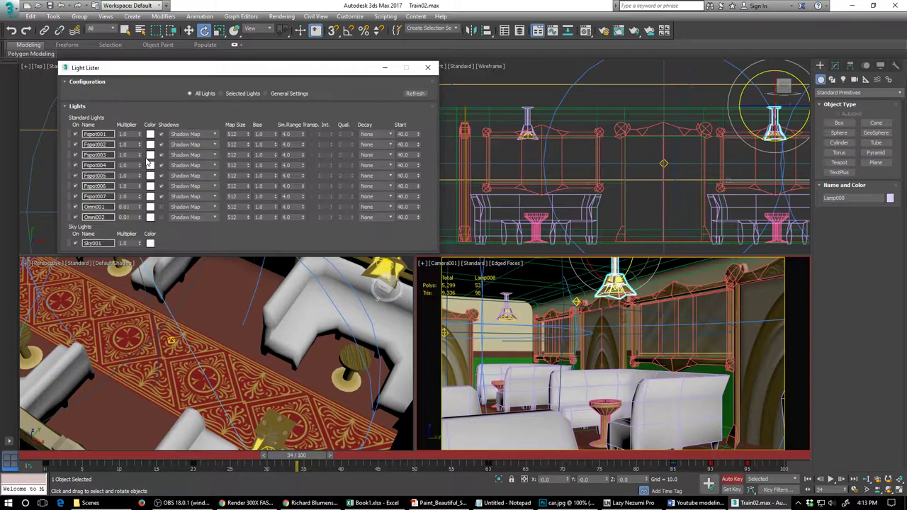
{"action": "left_click", "coordinate": [69, 134]}
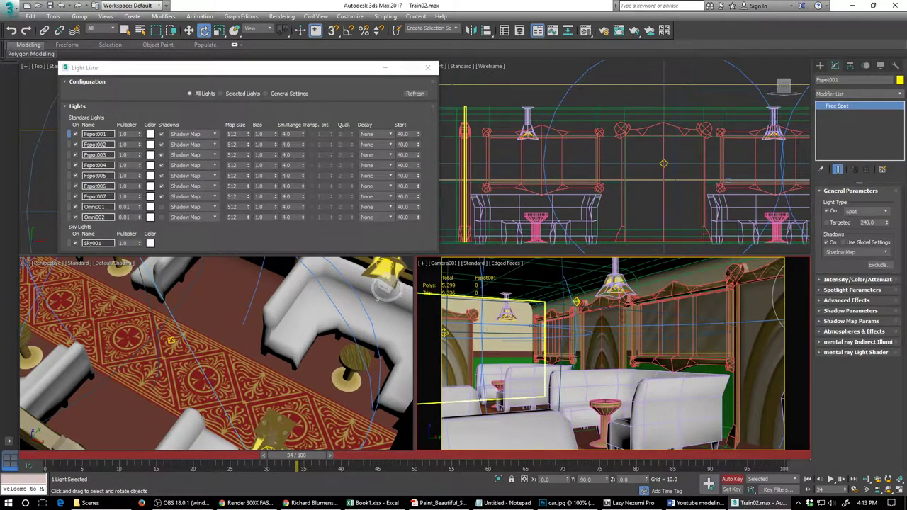
Key Fspot001's rotation at frames 0 and 20, and rename it Tunnel.
{"action": "left_click_drag", "start_coordinate": [285, 463], "coordinate": [42, 460]}
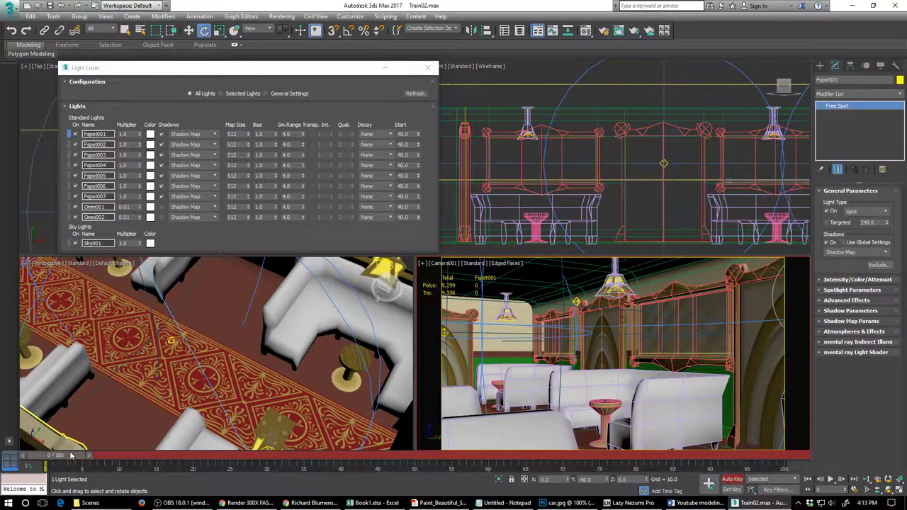
{"action": "scroll", "coordinate": [298, 362], "scroll_direction": "down", "scroll_amount": 5}
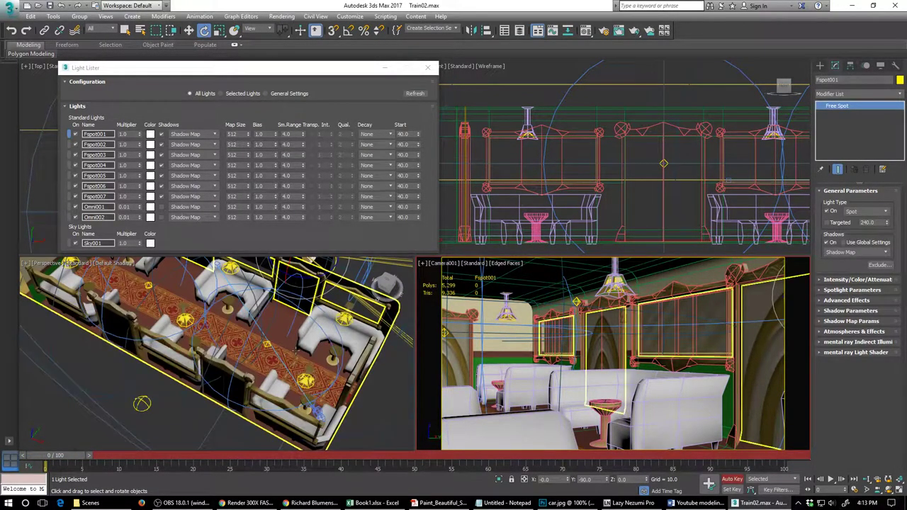
{"action": "middle_click_drag", "start_coordinate": [295, 351], "coordinate": [307, 287], "text": "alt"}
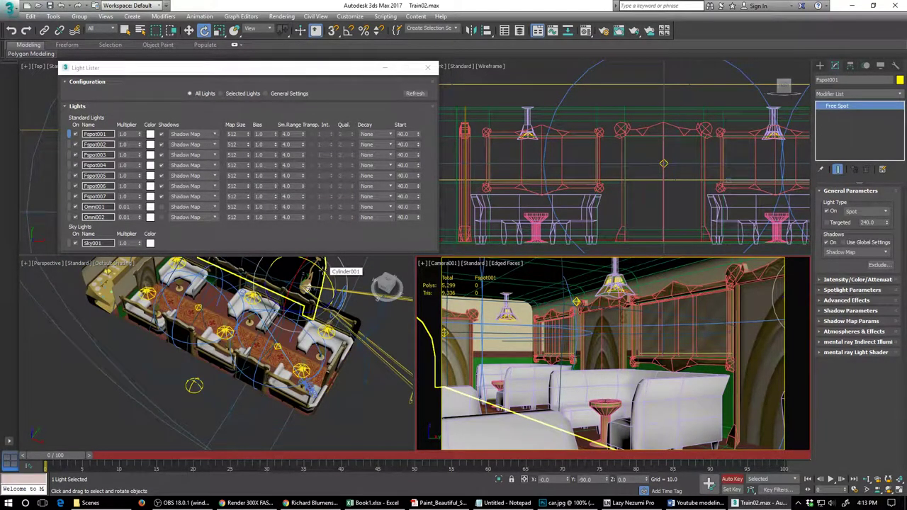
{"action": "right_click", "coordinate": [71, 458]}
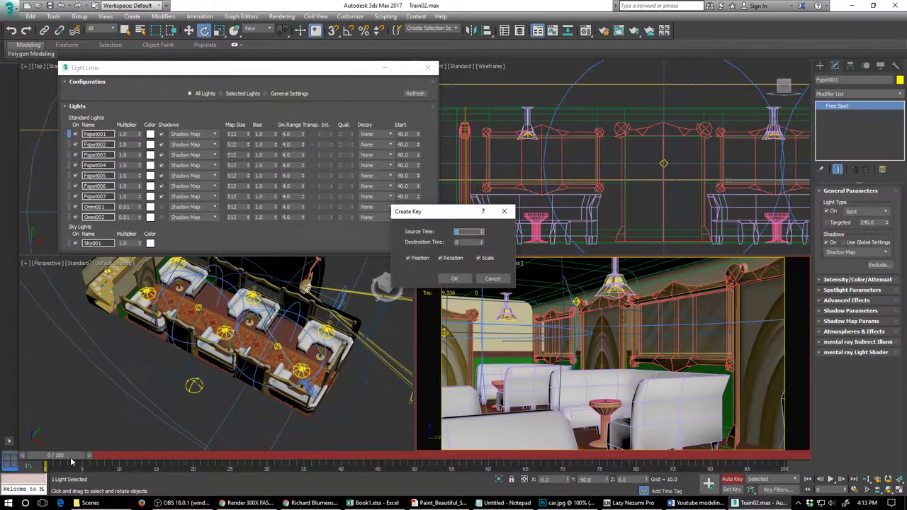
{"action": "left_click", "coordinate": [455, 279]}
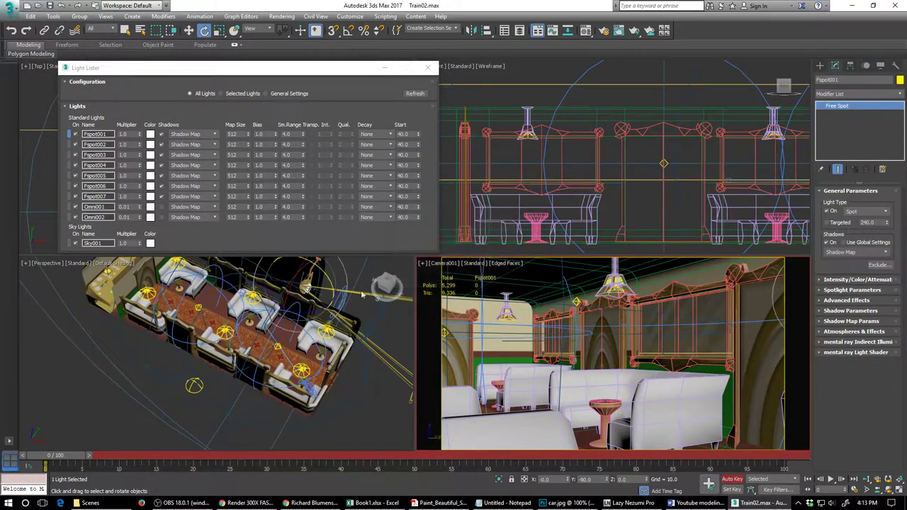
{"action": "left_click", "coordinate": [196, 460]}
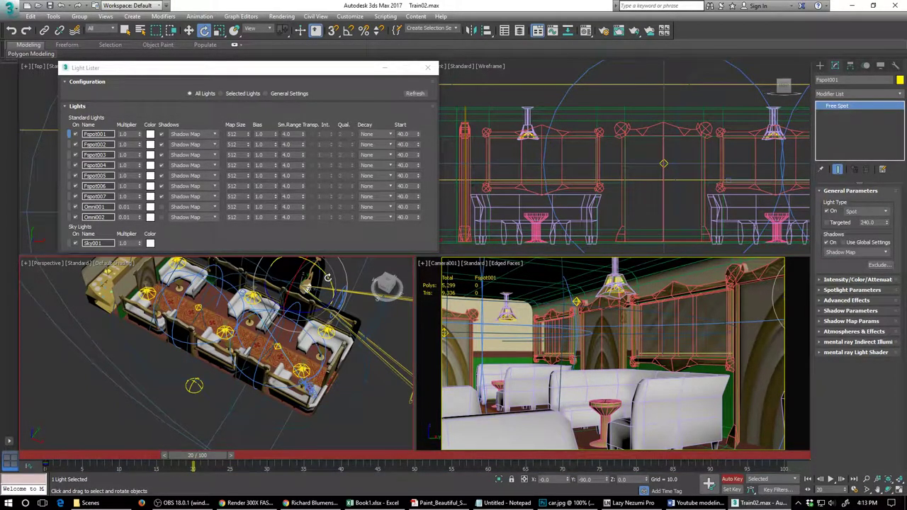
{"action": "left_click_drag", "start_coordinate": [328, 276], "coordinate": [327, 286]}
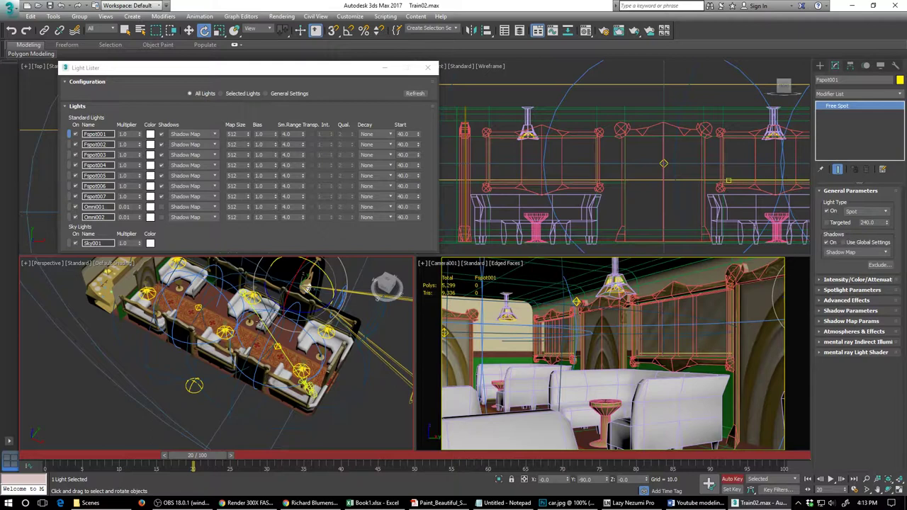
{"action": "left_click", "coordinate": [73, 145]}
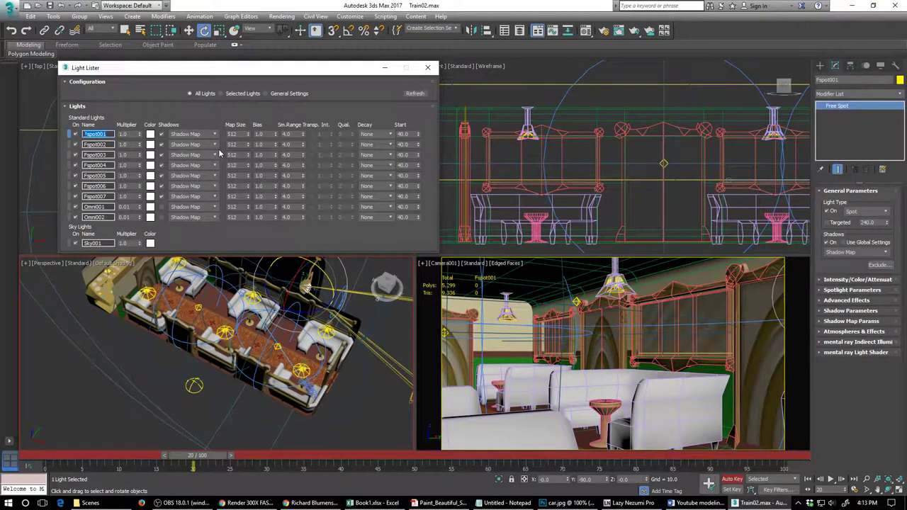
{"action": "type", "text": "tul"}
Swing Fspot002 with rotation keys at frames 0, 19 and 60.
{"action": "left_click", "coordinate": [70, 146]}
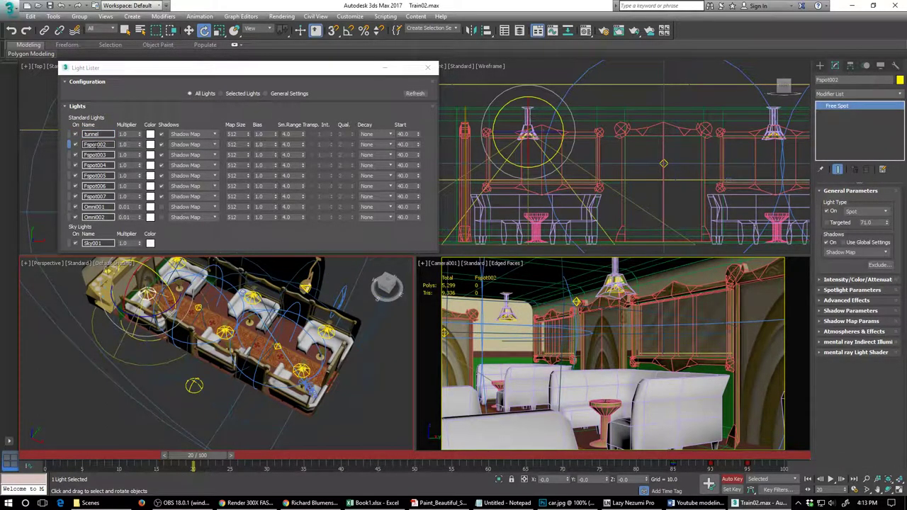
{"action": "left_click", "coordinate": [47, 459]}
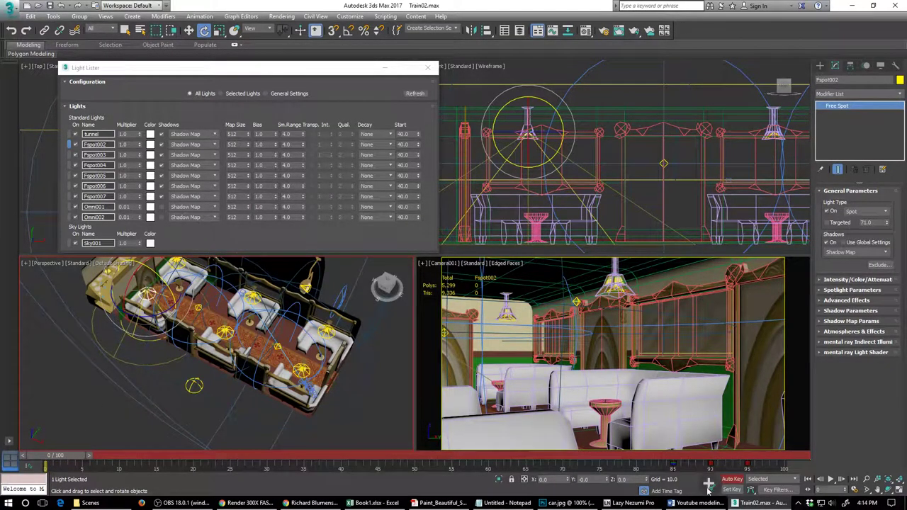
{"action": "left_click", "coordinate": [149, 291]}
{"action": "left_click", "coordinate": [198, 457]}
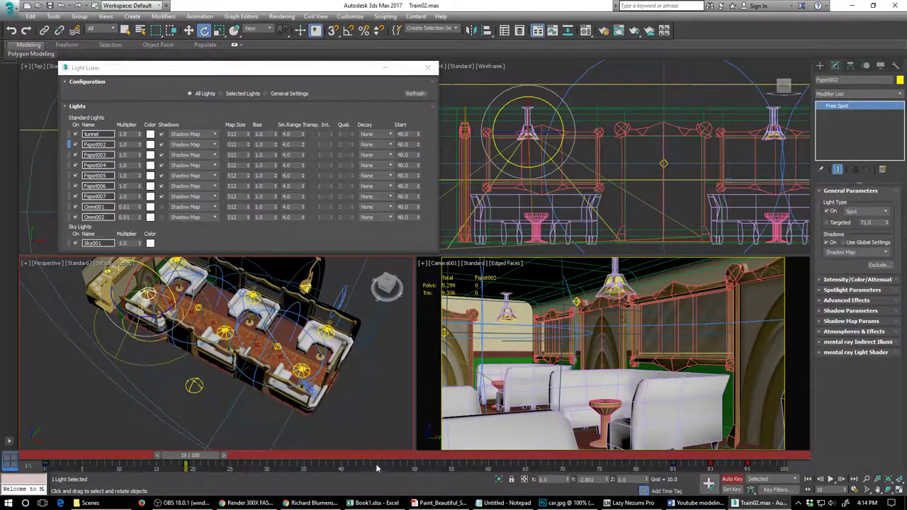
{"action": "left_click", "coordinate": [494, 462]}
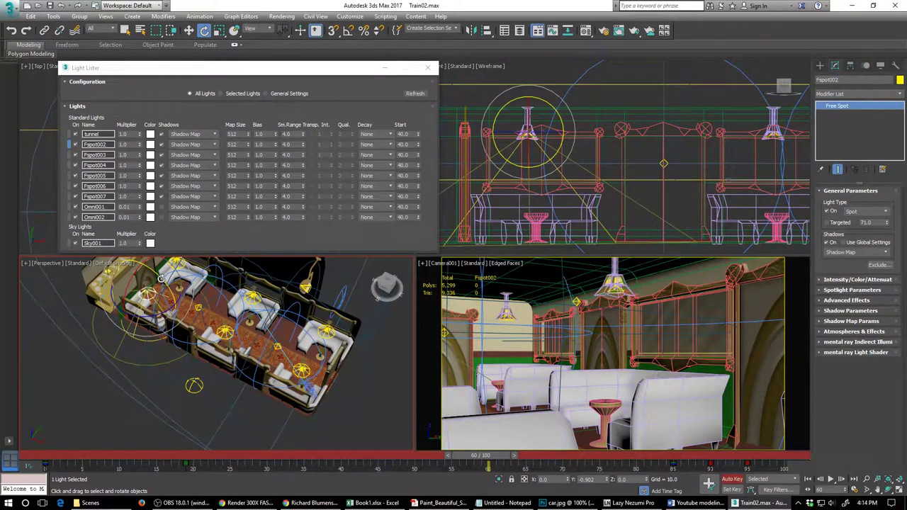
{"action": "left_click_drag", "start_coordinate": [162, 279], "coordinate": [163, 282]}
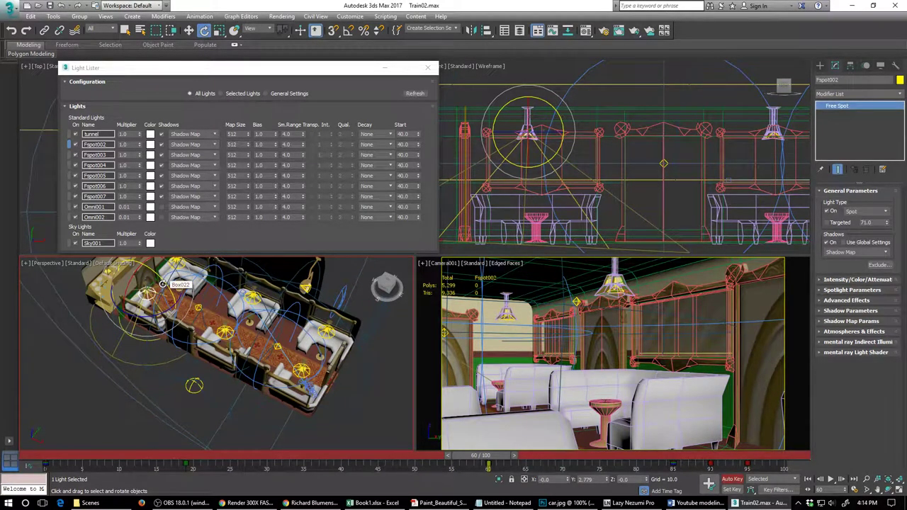
{"action": "left_click", "coordinate": [68, 155]}
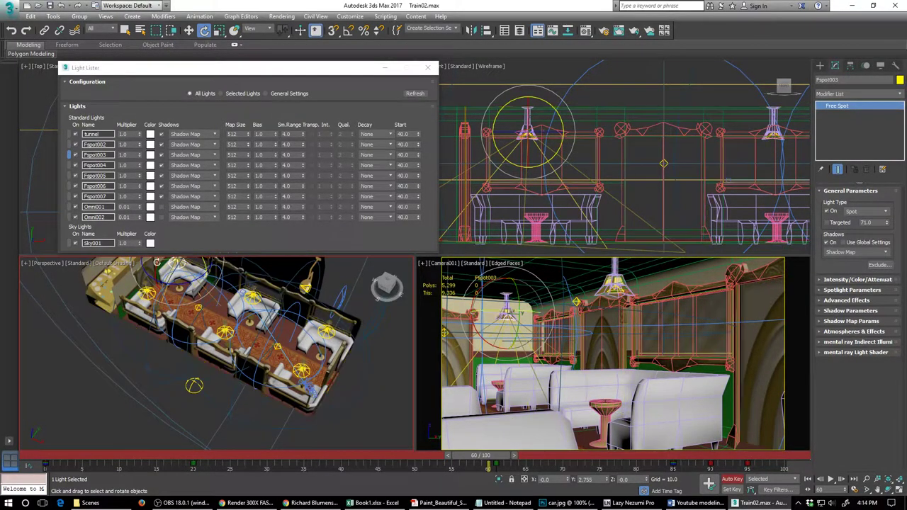
Rotate Fspot004 at frames 20 and 0 to make it swing.
{"action": "left_click", "coordinate": [69, 165]}
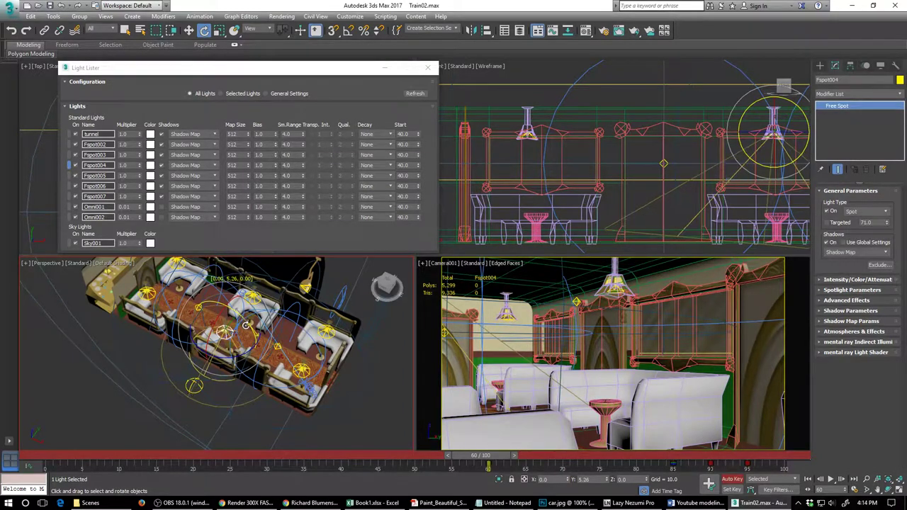
{"action": "left_click_drag", "start_coordinate": [481, 455], "coordinate": [194, 454]}
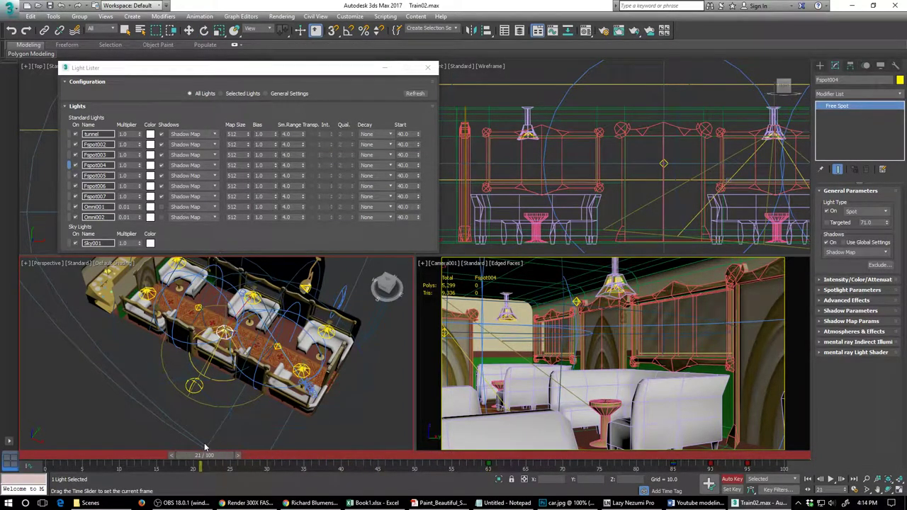
{"action": "key", "text": "e"}
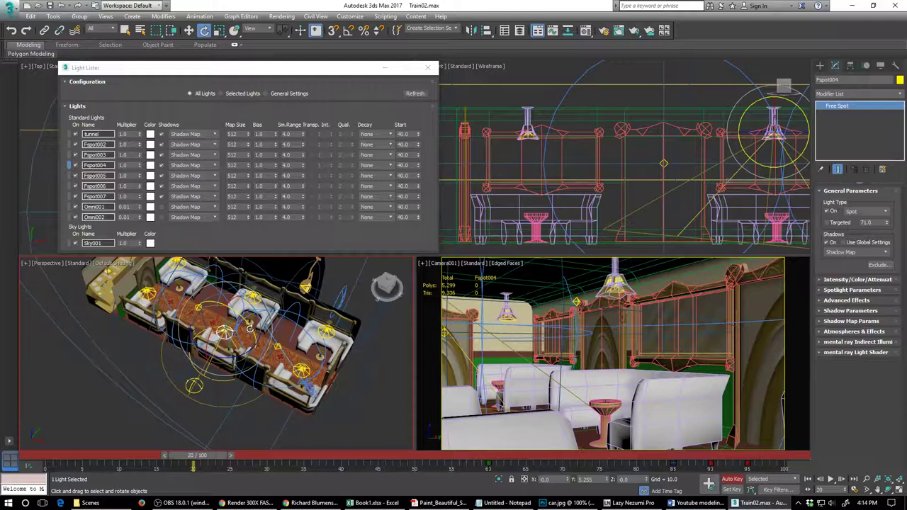
{"action": "left_click_drag", "start_coordinate": [250, 328], "coordinate": [213, 397]}
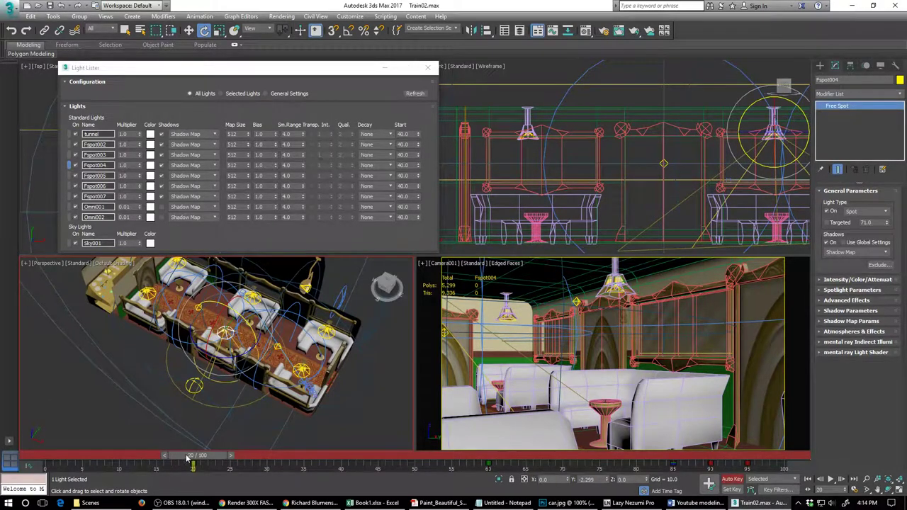
{"action": "left_click_drag", "start_coordinate": [189, 459], "coordinate": [32, 455]}
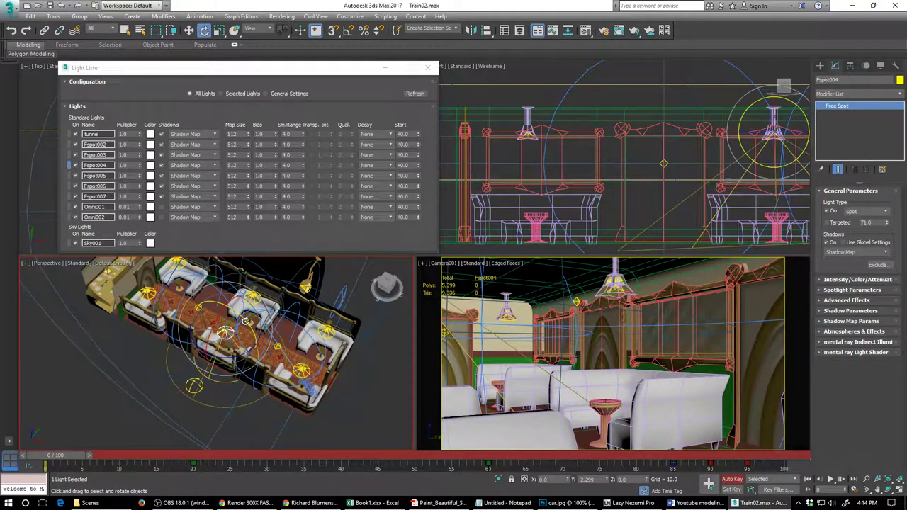
{"action": "mouse_move", "coordinate": [245, 321]}
{"action": "left_mouse_down"}
{"action": "mouse_move", "coordinate": [270, 326]}
{"action": "mouse_move", "coordinate": [245, 321]}
{"action": "left_mouse_up"}
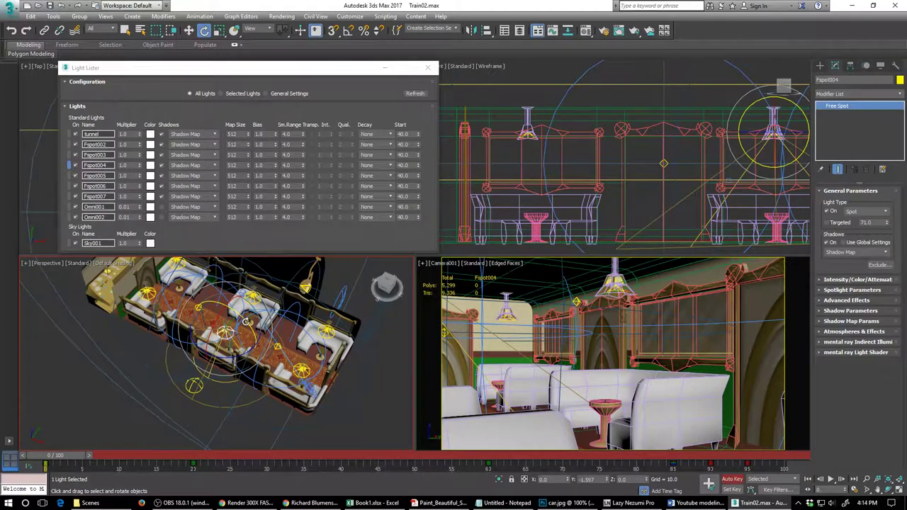
Rotate Fspot005 at frames 0, 20 and 60 to make it swing.
{"action": "left_click", "coordinate": [69, 177]}
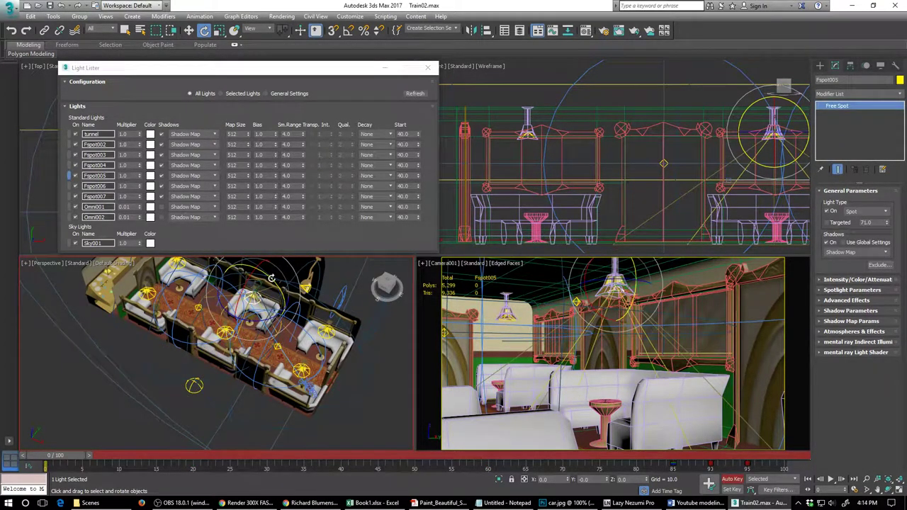
{"action": "left_click_drag", "start_coordinate": [272, 278], "coordinate": [271, 287]}
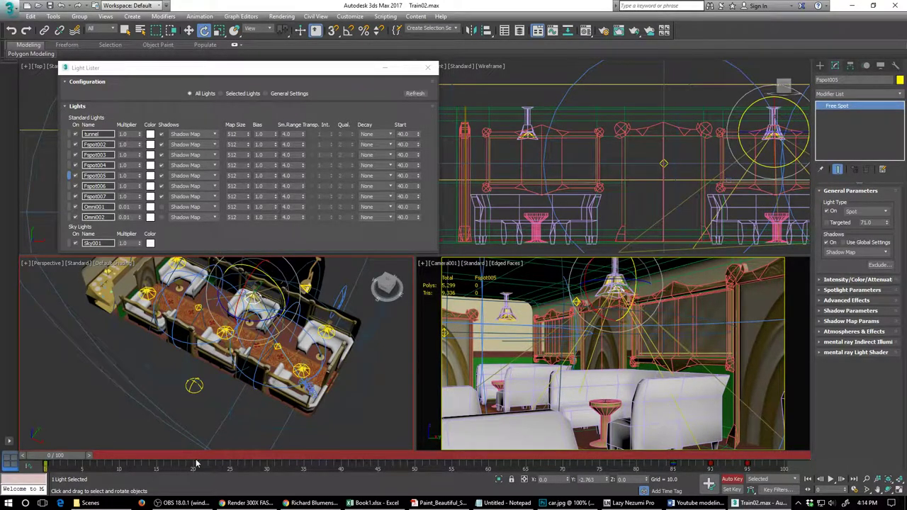
{"action": "left_click_drag", "start_coordinate": [197, 463], "coordinate": [217, 457]}
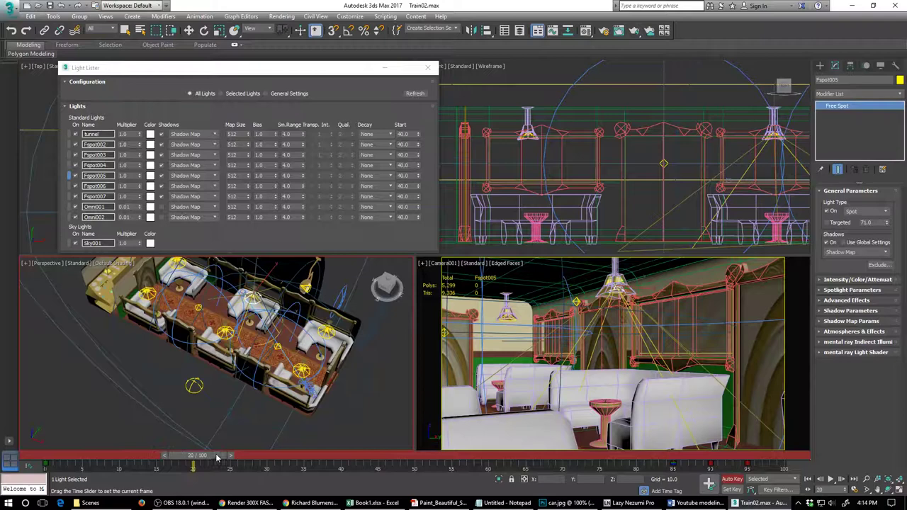
{"action": "key", "text": "e"}
{"action": "left_click_drag", "start_coordinate": [277, 282], "coordinate": [288, 305]}
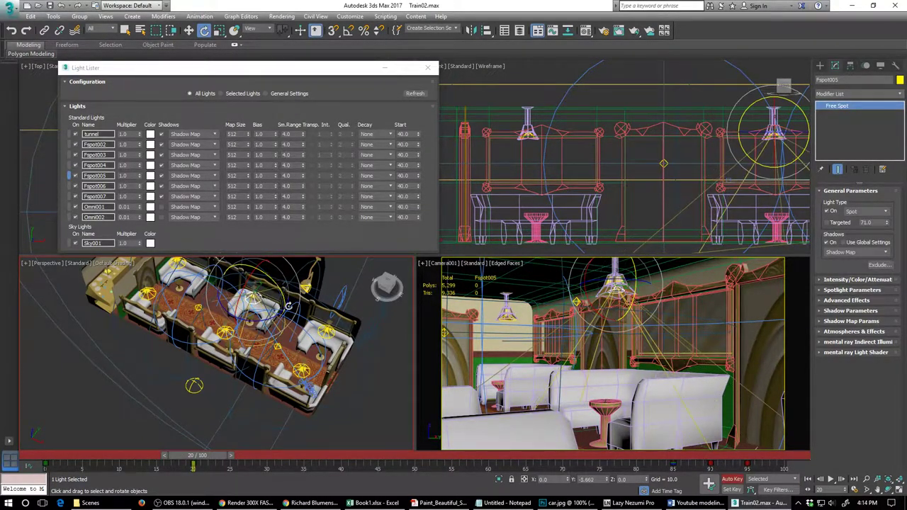
{"action": "left_click", "coordinate": [488, 461]}
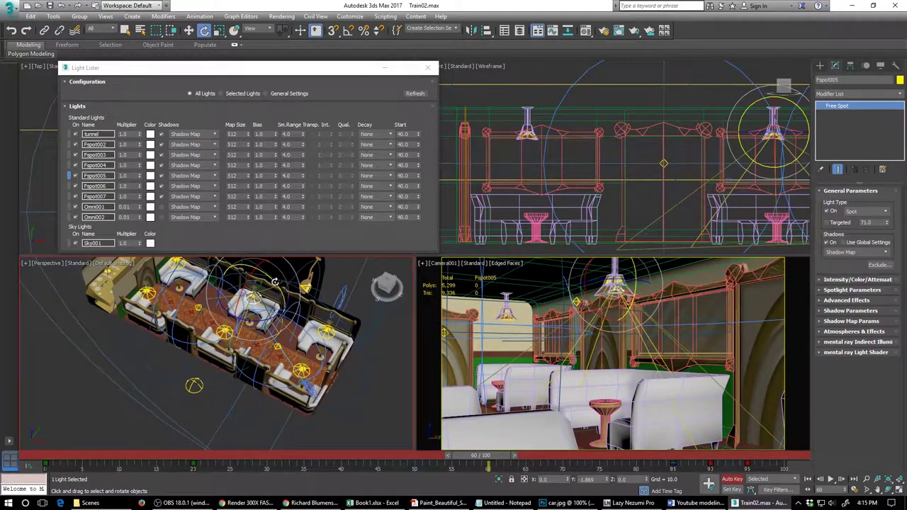
{"action": "left_click_drag", "start_coordinate": [277, 282], "coordinate": [275, 278]}
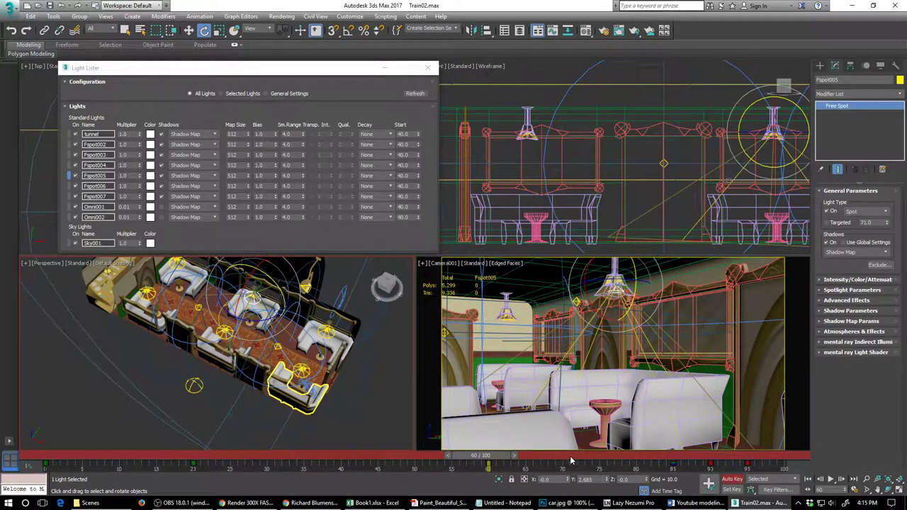
Select Fspot006 and rotate it at frames 60, 19 and 0.
{"action": "left_click", "coordinate": [71, 193]}
{"action": "left_click", "coordinate": [70, 187]}
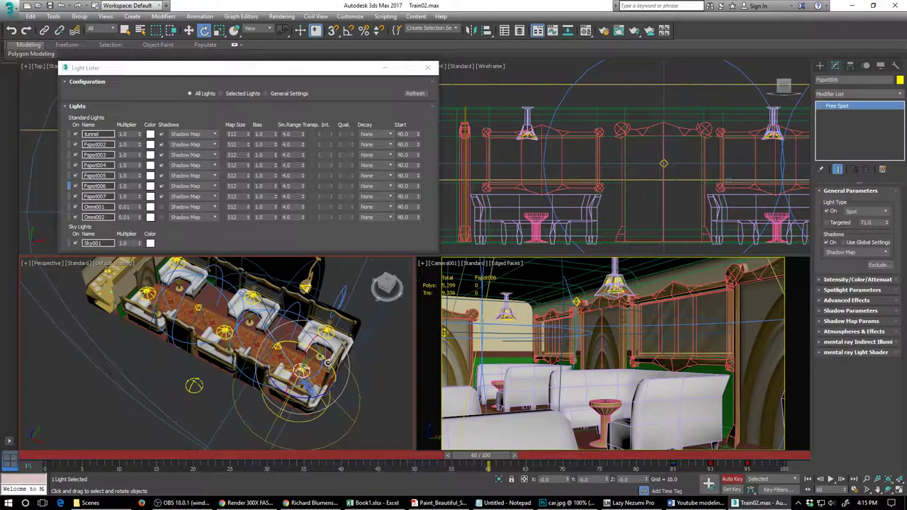
{"action": "left_click_drag", "start_coordinate": [327, 363], "coordinate": [325, 358]}
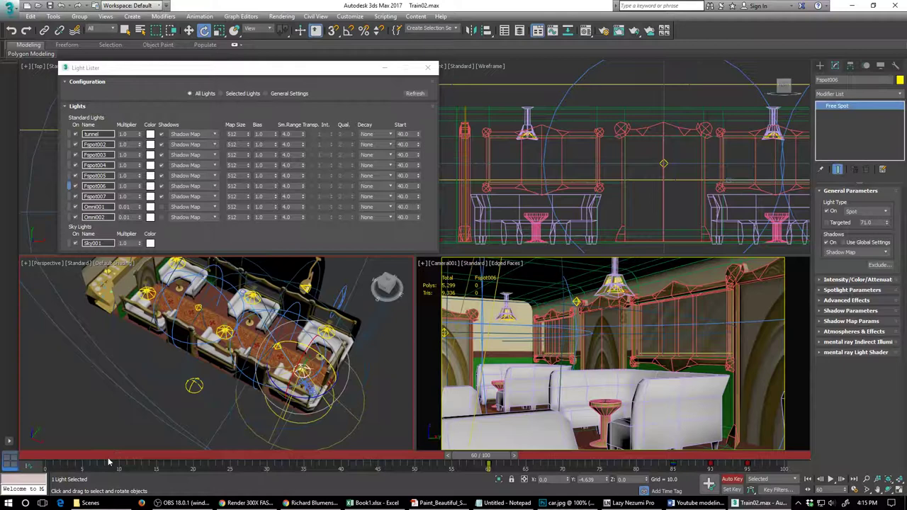
{"action": "left_click", "coordinate": [195, 455]}
{"action": "left_click_drag", "start_coordinate": [325, 358], "coordinate": [326, 361]}
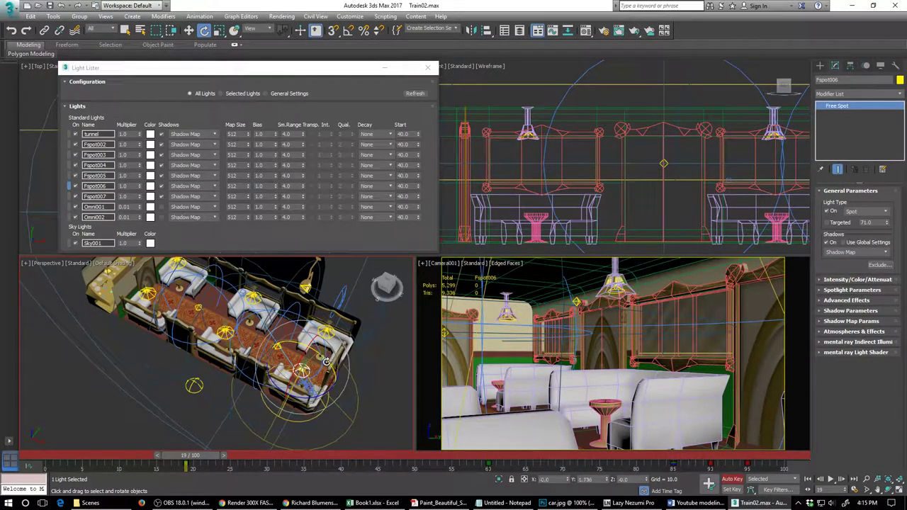
{"action": "left_click", "coordinate": [49, 458]}
{"action": "left_click_drag", "start_coordinate": [328, 358], "coordinate": [327, 355]}
Set Fspot006's Y rotation to 0.
{"action": "double_click", "coordinate": [582, 479]}
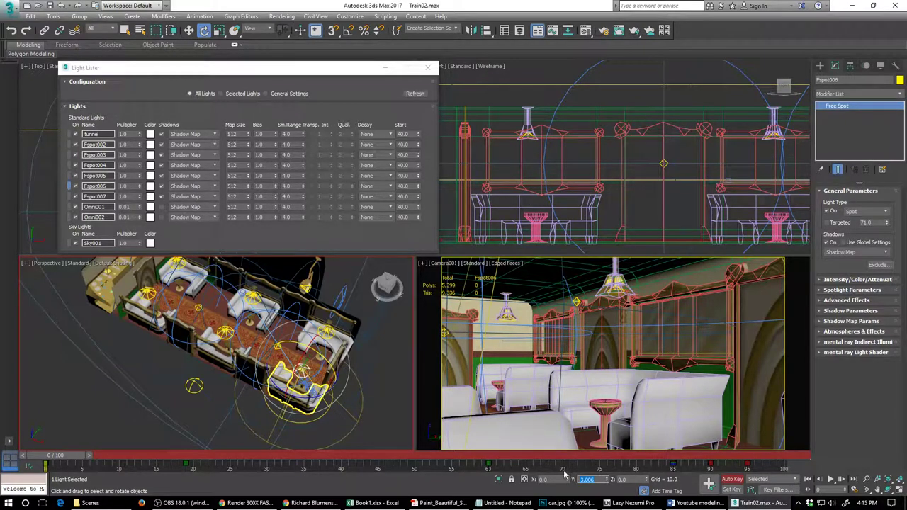
{"action": "type", "text": "0"}
{"action": "key", "text": "Return"}
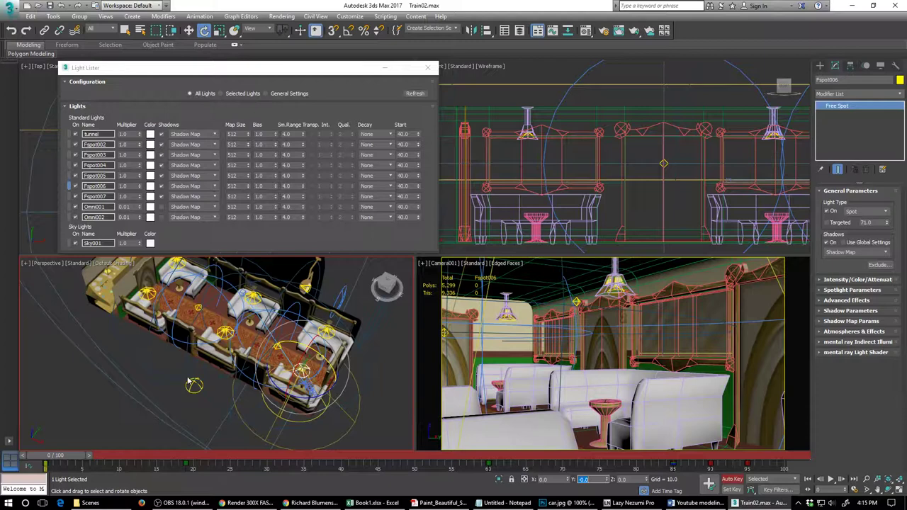
Key Fspot007's rotation at frames 20 and 60, then turn Auto Key off and preview the swing.
{"action": "left_click", "coordinate": [339, 354]}
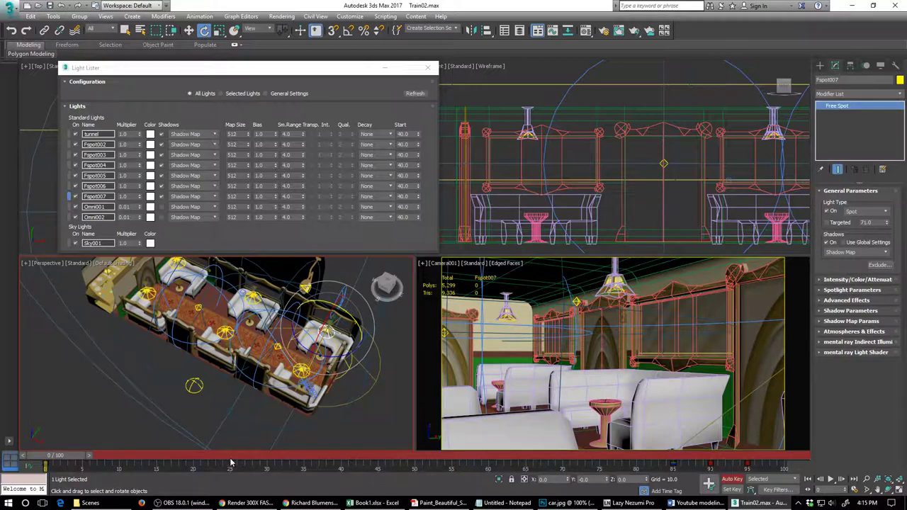
{"action": "left_click", "coordinate": [194, 461]}
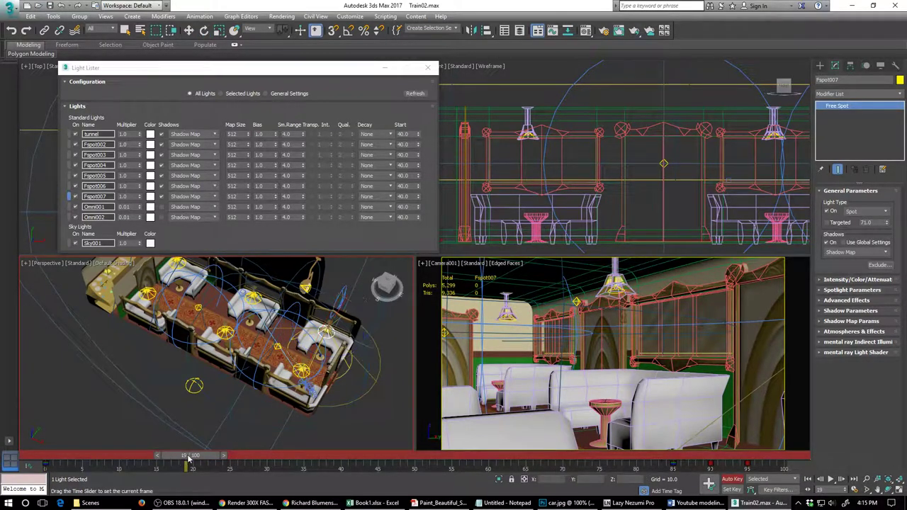
{"action": "left_click_drag", "start_coordinate": [346, 314], "coordinate": [350, 313]}
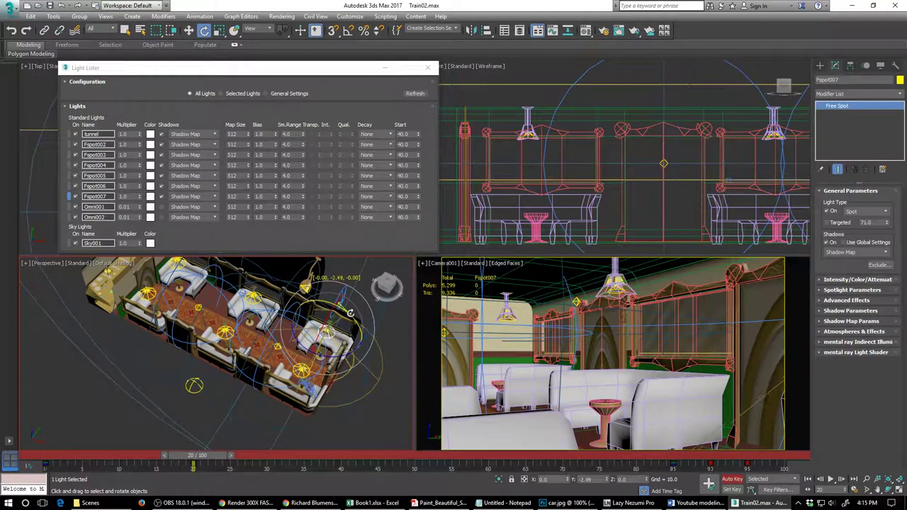
{"action": "left_click", "coordinate": [494, 457]}
{"action": "left_click_drag", "start_coordinate": [350, 315], "coordinate": [354, 325]}
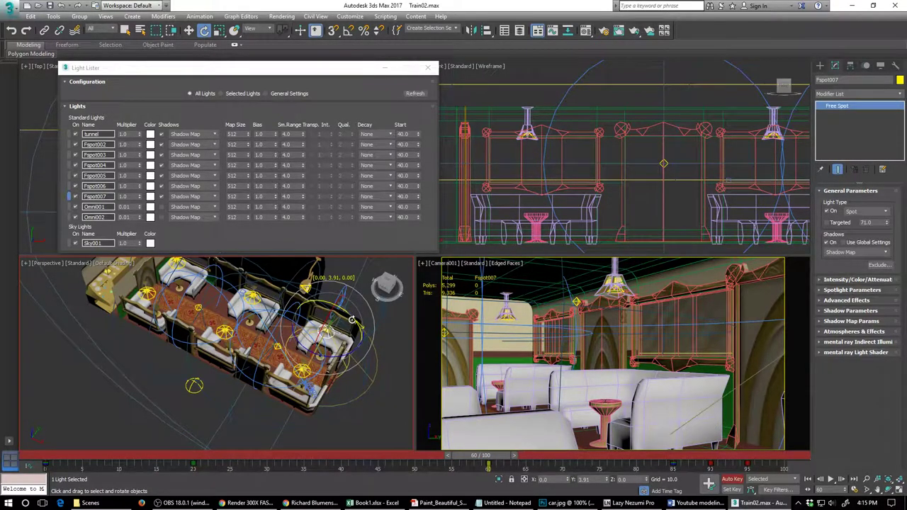
{"action": "left_click", "coordinate": [736, 481]}
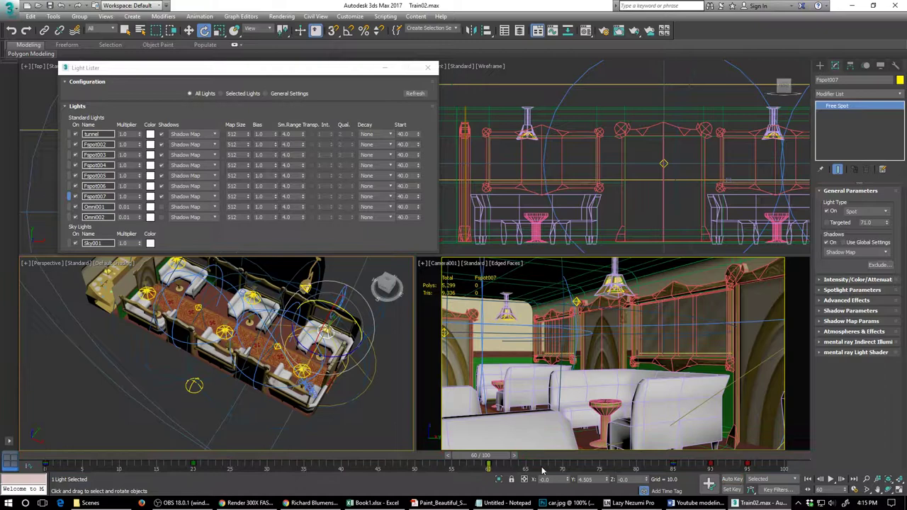
{"action": "left_click_drag", "start_coordinate": [479, 457], "coordinate": [133, 457]}
{"action": "key", "text": "e"}
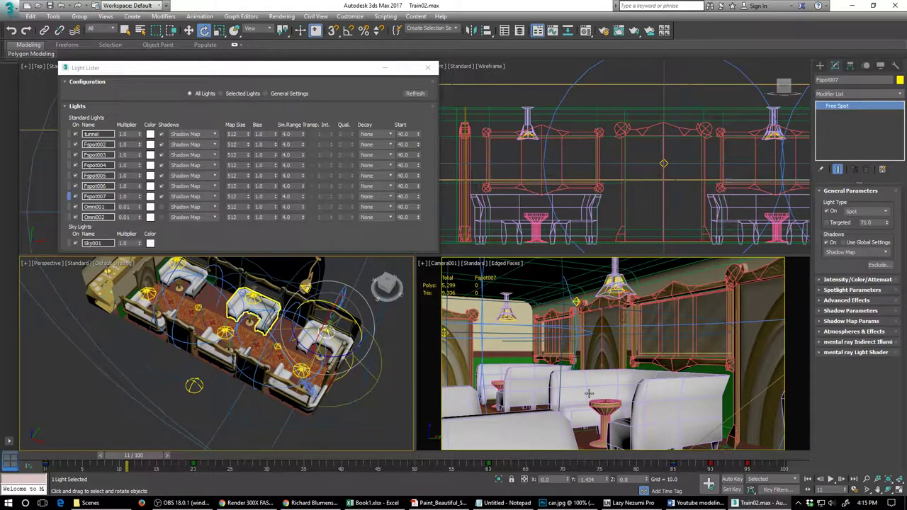
Close the Light Lister, deselect the spotlight, and box-select Cylinder001 in the Perspective view.
{"action": "left_click", "coordinate": [427, 68]}
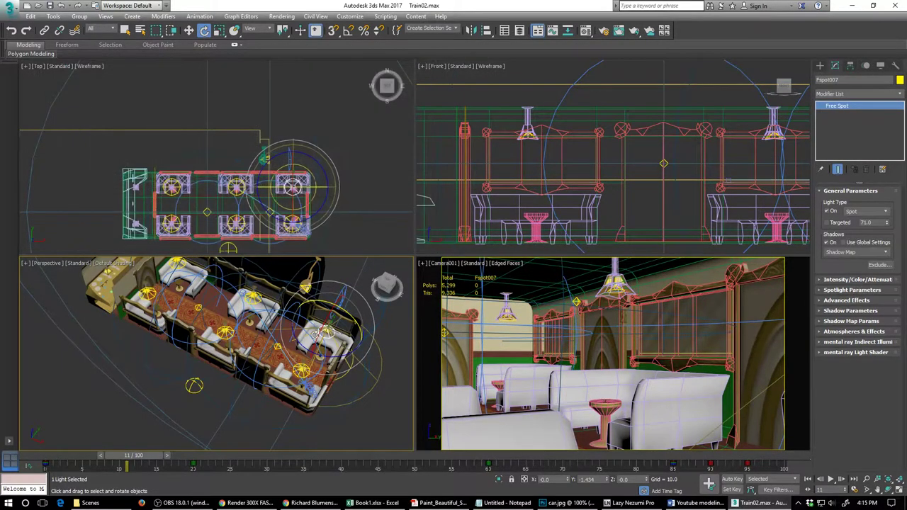
{"action": "middle_click_drag", "start_coordinate": [213, 355], "coordinate": [309, 315], "text": "alt"}
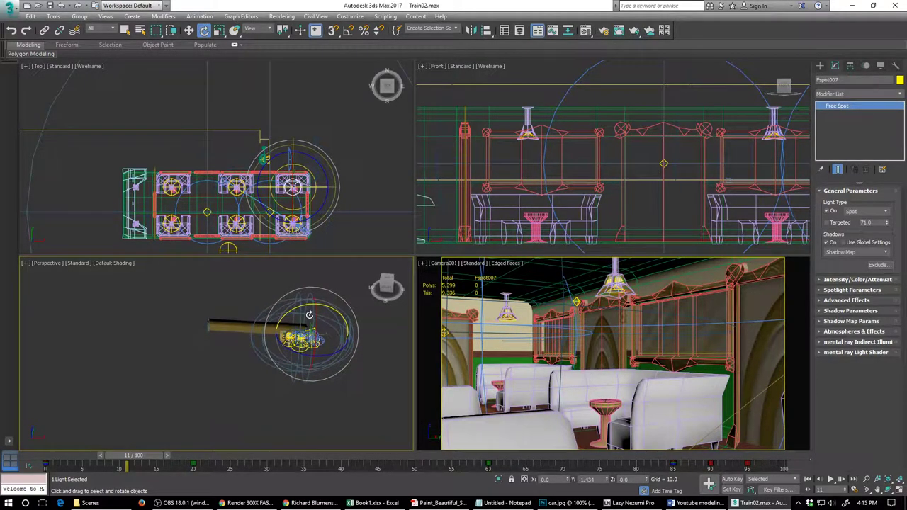
{"action": "left_click", "coordinate": [321, 411]}
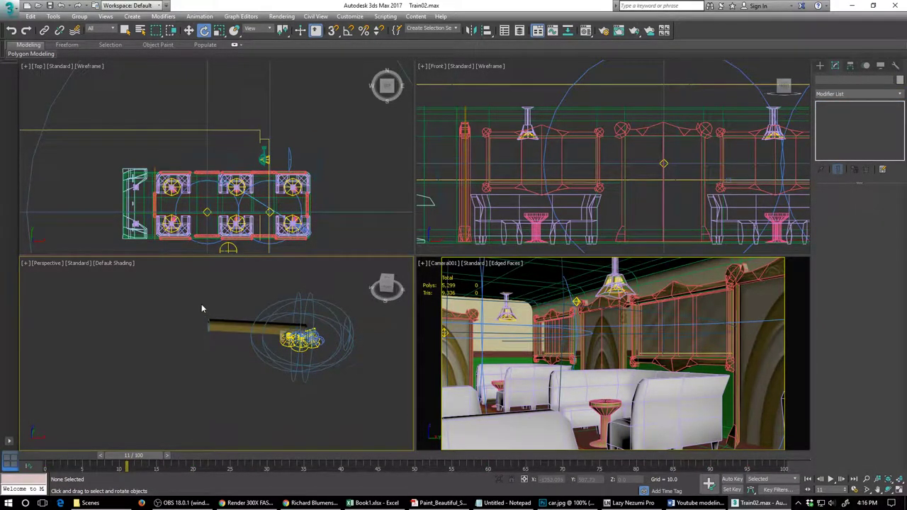
{"action": "scroll", "coordinate": [202, 309], "scroll_direction": "up", "scroll_amount": 5}
{"action": "left_click_drag", "start_coordinate": [150, 310], "coordinate": [221, 400]}
{"action": "scroll", "coordinate": [222, 400], "scroll_direction": "down", "scroll_amount": 5}
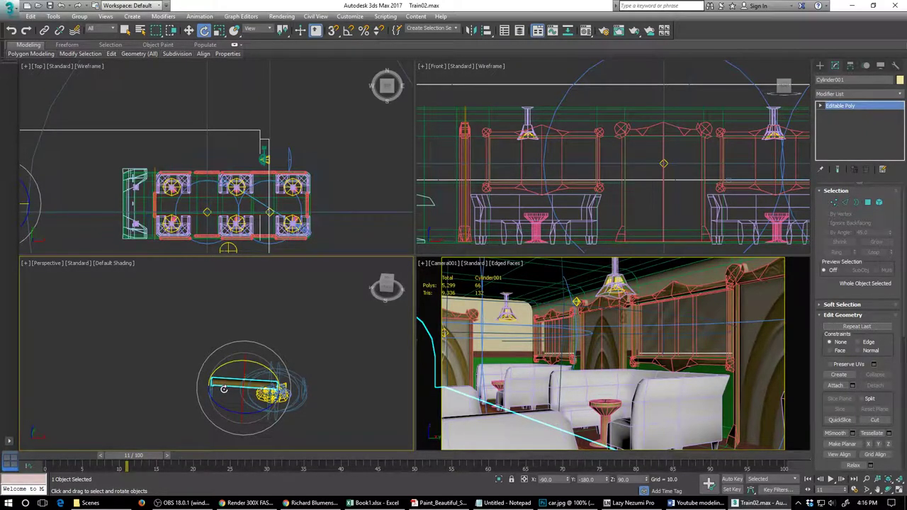
Shift-move the cylinder to clone a copy named Cylinder002, then nudge it along X.
{"action": "key", "text": "w"}
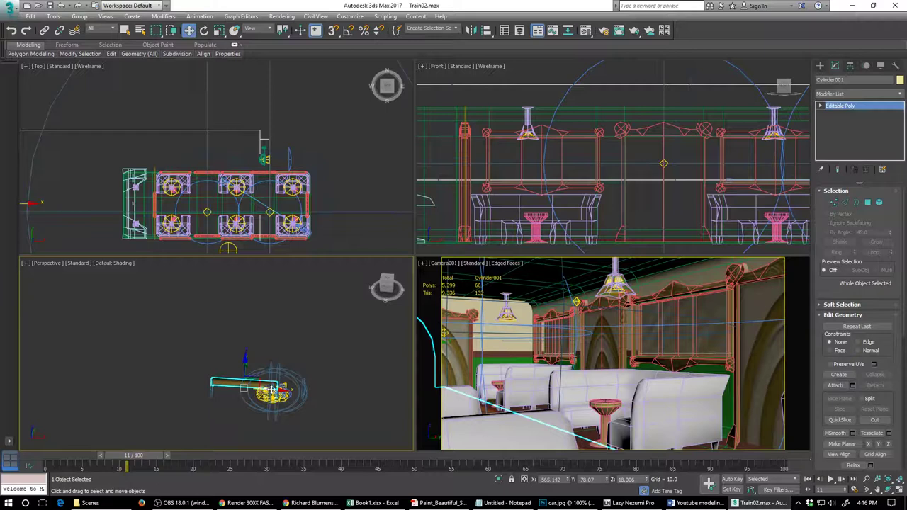
{"action": "left_click_drag", "start_coordinate": [271, 389], "coordinate": [206, 389], "text": "shift"}
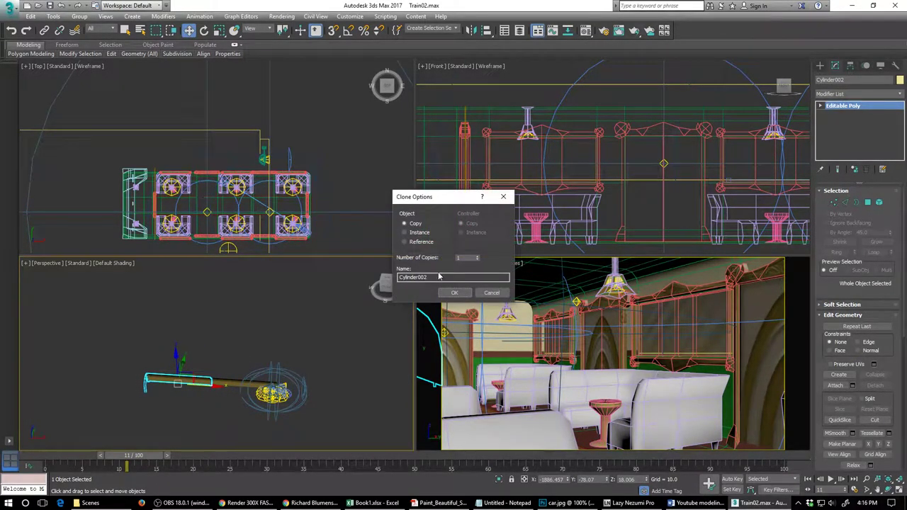
{"action": "left_click", "coordinate": [454, 293]}
{"action": "middle_click_drag", "start_coordinate": [107, 158], "coordinate": [608, 141]}
{"action": "scroll", "coordinate": [284, 203], "scroll_direction": "down", "scroll_amount": 3}
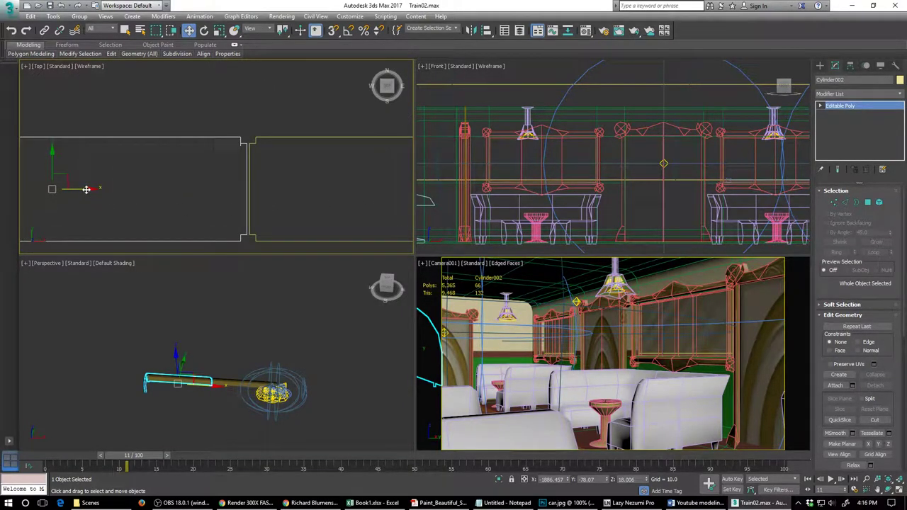
{"action": "left_click_drag", "start_coordinate": [86, 190], "coordinate": [86, 189]}
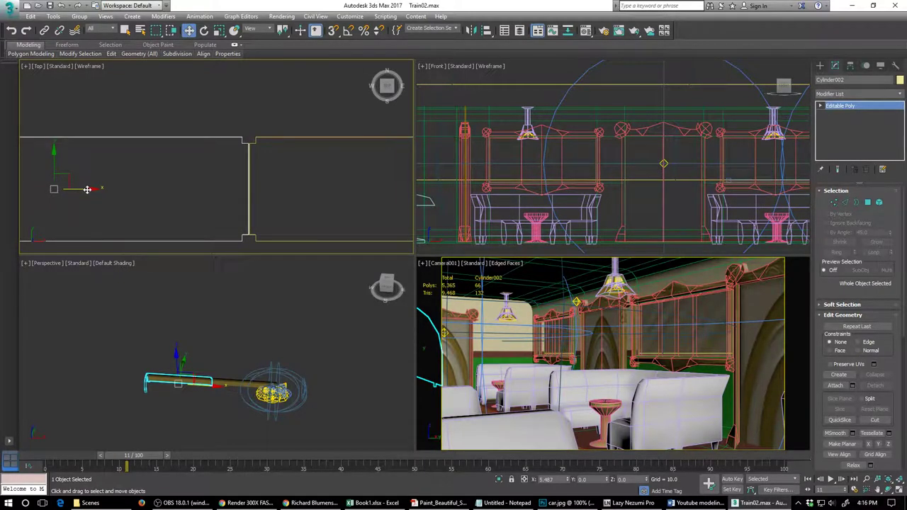
Add the second cylinder to the selection, return to frame 0, and turn on Auto Key.
{"action": "scroll", "coordinate": [291, 211], "scroll_direction": "down", "scroll_amount": 6}
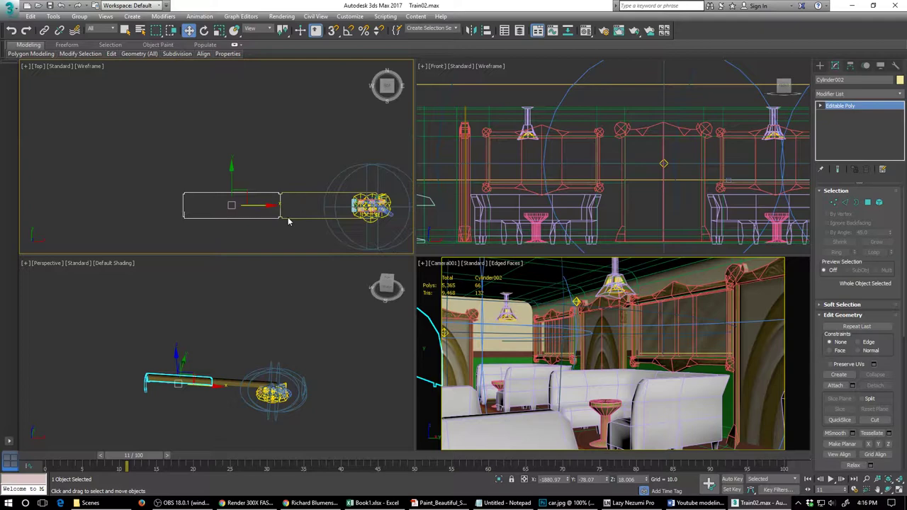
{"action": "left_click", "coordinate": [293, 204], "text": "ctrl"}
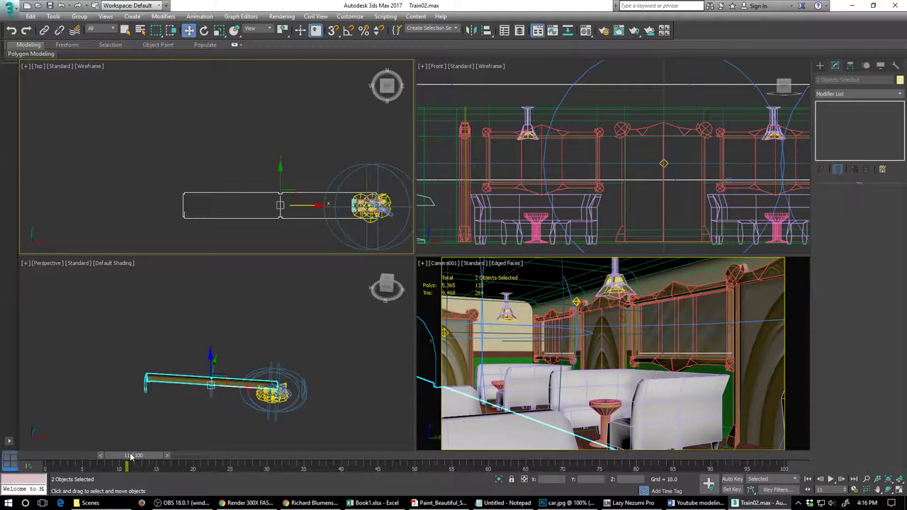
{"action": "left_click_drag", "start_coordinate": [131, 457], "coordinate": [52, 457]}
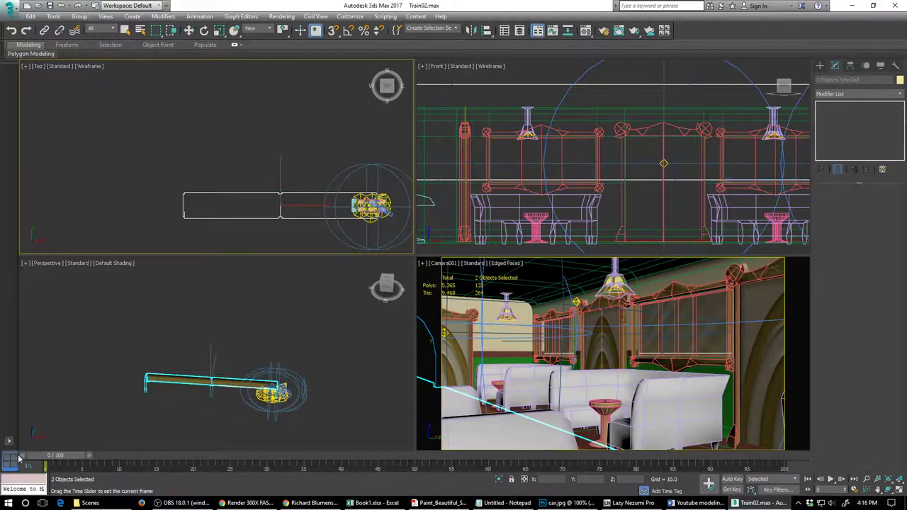
{"action": "left_click", "coordinate": [735, 481]}
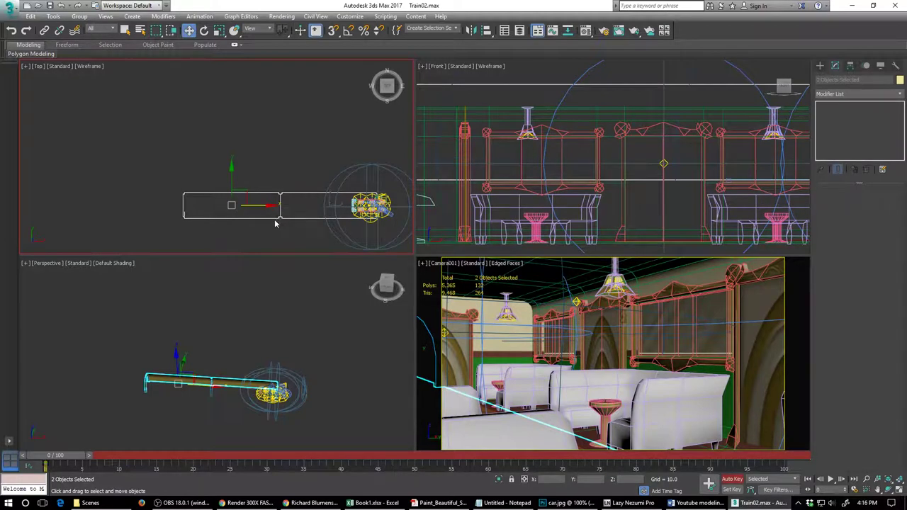
Select Cylinder002 and at frame 100 slide it right along X toward the train.
{"action": "left_click", "coordinate": [261, 216]}
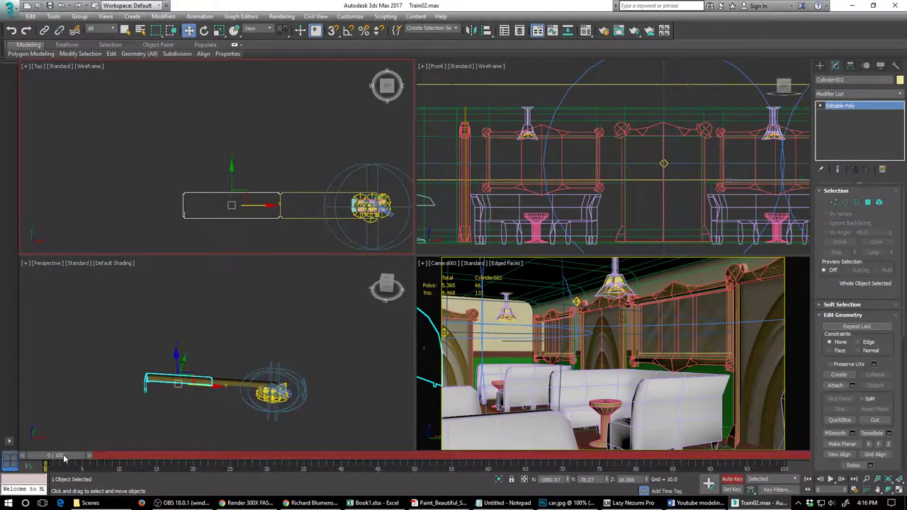
{"action": "key", "text": "q"}
{"action": "left_click_drag", "start_coordinate": [64, 459], "coordinate": [780, 459]}
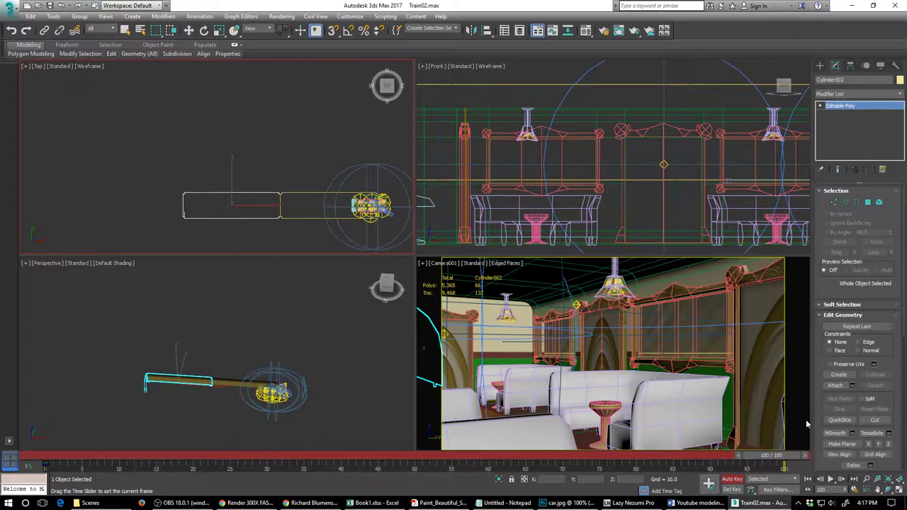
{"action": "key", "text": "w"}
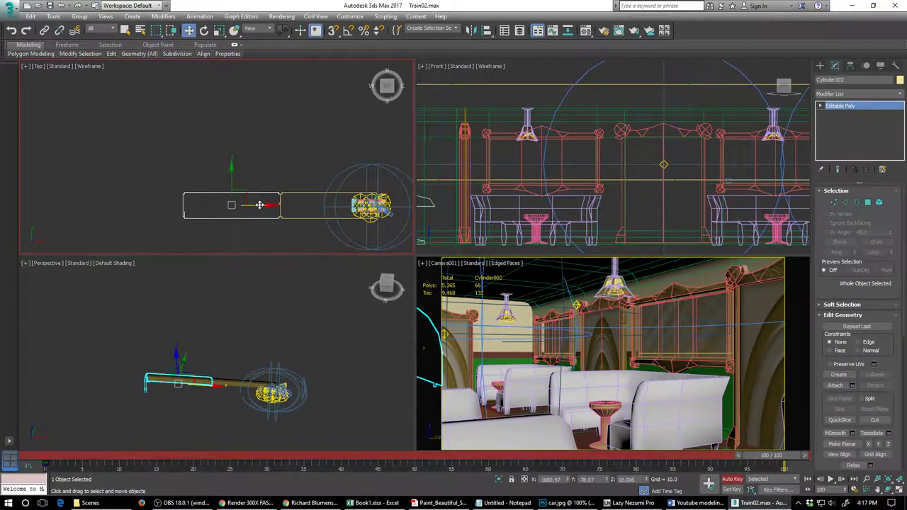
{"action": "left_click_drag", "start_coordinate": [260, 204], "coordinate": [358, 210]}
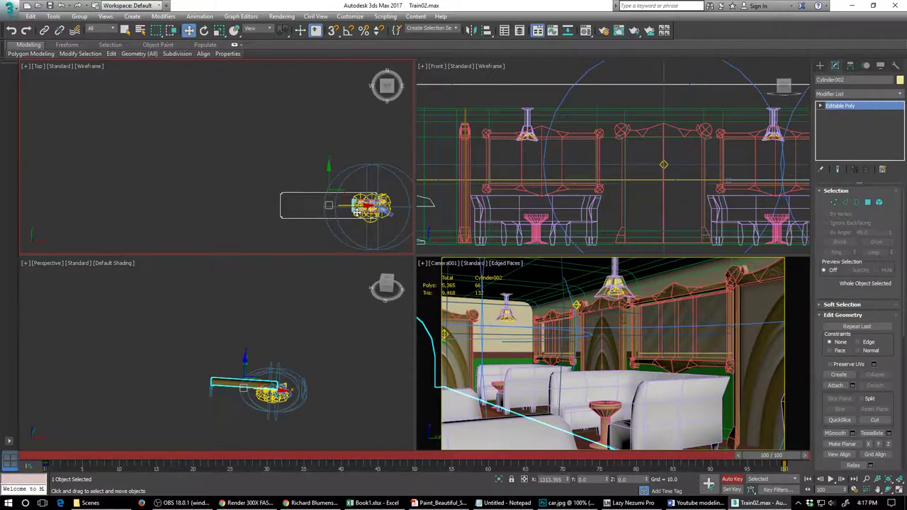
{"action": "scroll", "coordinate": [282, 227], "scroll_direction": "up", "scroll_amount": 5}
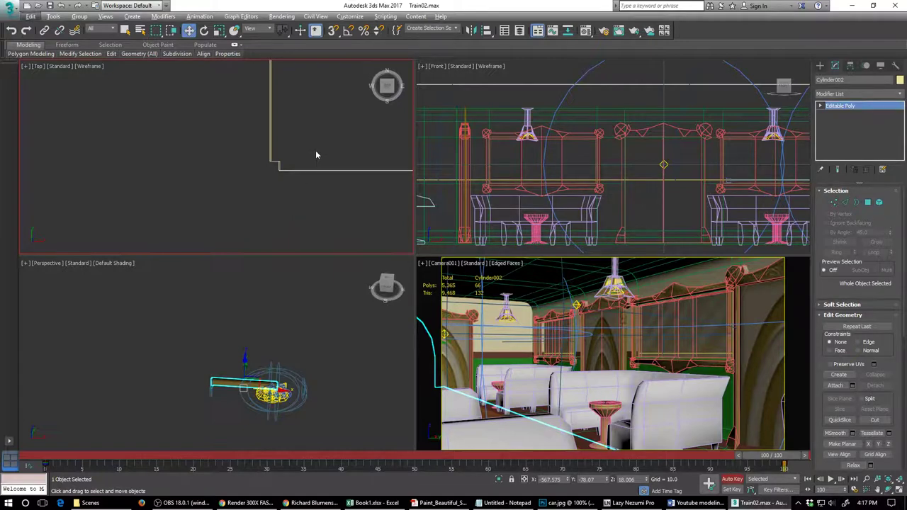
{"action": "middle_click_drag", "start_coordinate": [316, 150], "coordinate": [106, 223]}
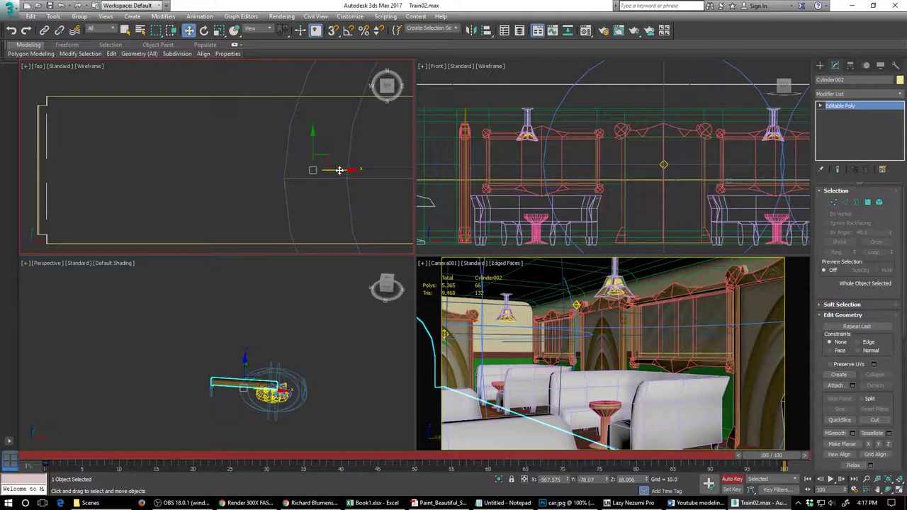
{"action": "left_click_drag", "start_coordinate": [339, 171], "coordinate": [340, 170]}
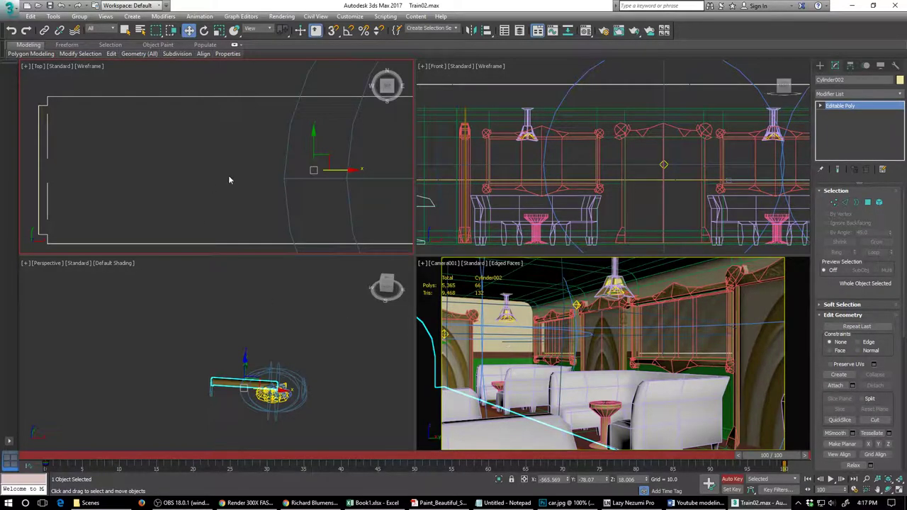
{"action": "scroll", "coordinate": [237, 183], "scroll_direction": "down", "scroll_amount": 5}
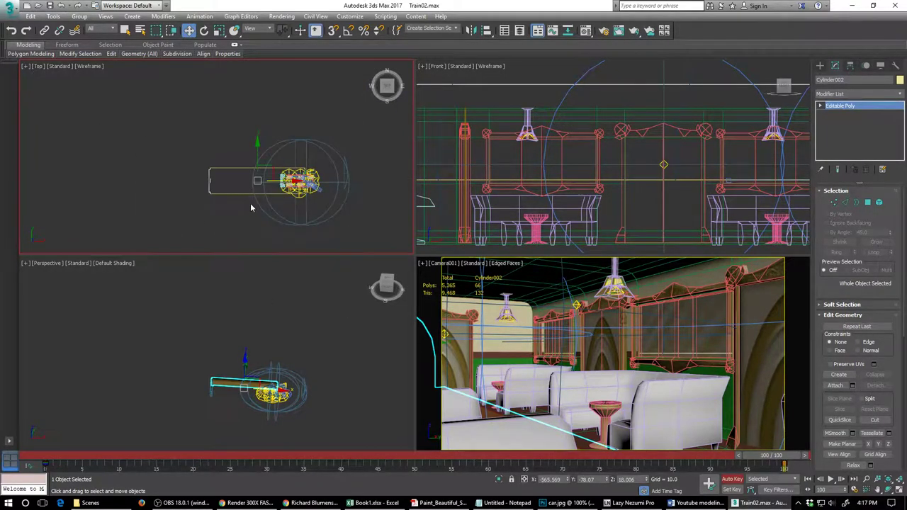
Select Cylinder001 and at frame 100 slide it right along X in the Top view.
{"action": "left_click", "coordinate": [46, 459]}
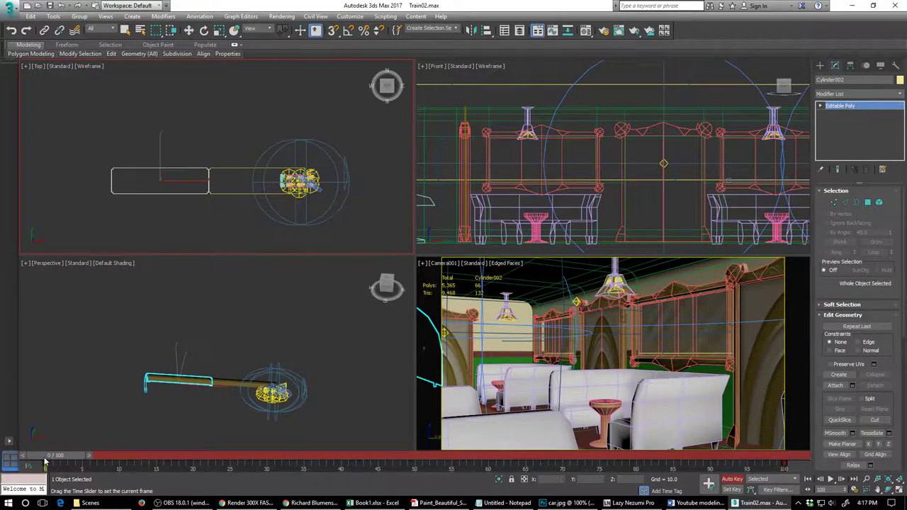
{"action": "left_click", "coordinate": [226, 381]}
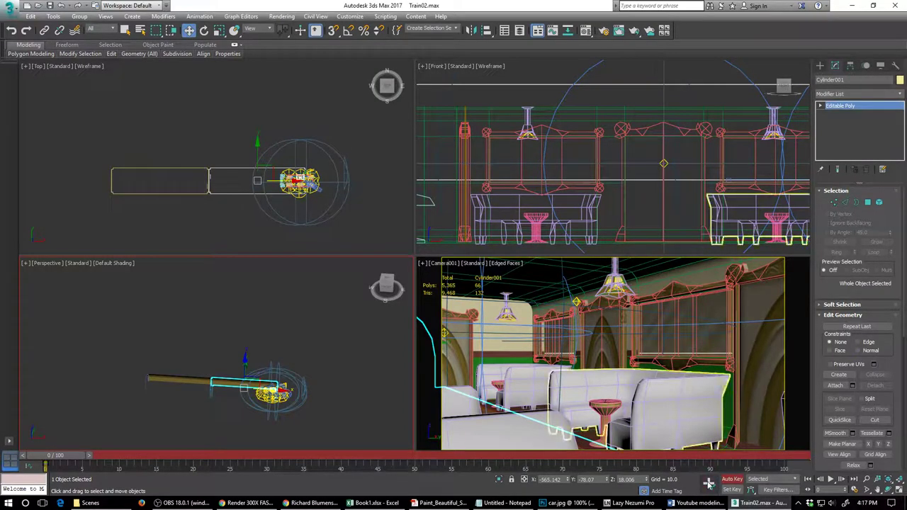
{"action": "left_click", "coordinate": [801, 462]}
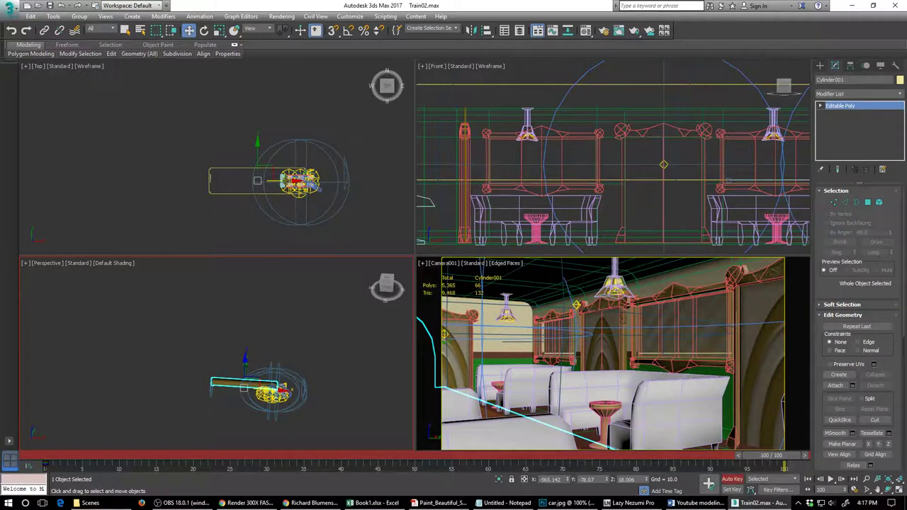
{"action": "right_click", "coordinate": [142, 142]}
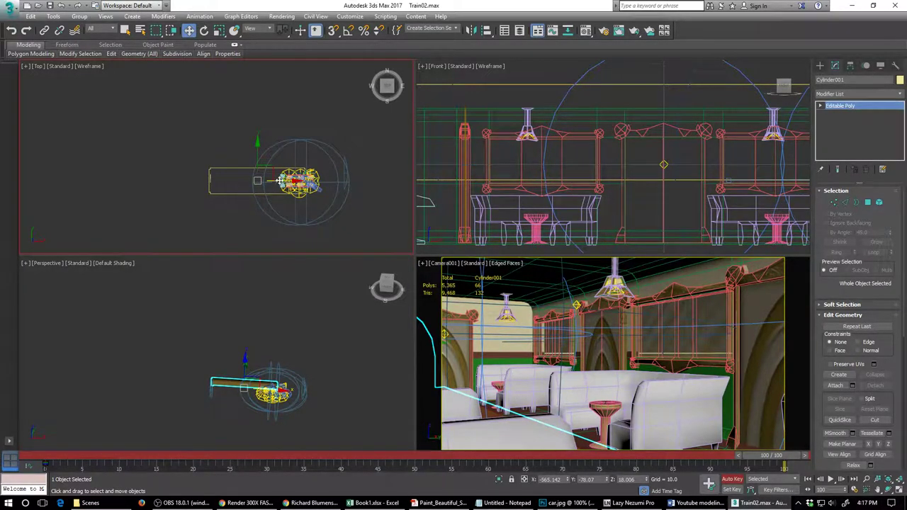
{"action": "left_click_drag", "start_coordinate": [280, 180], "coordinate": [375, 187]}
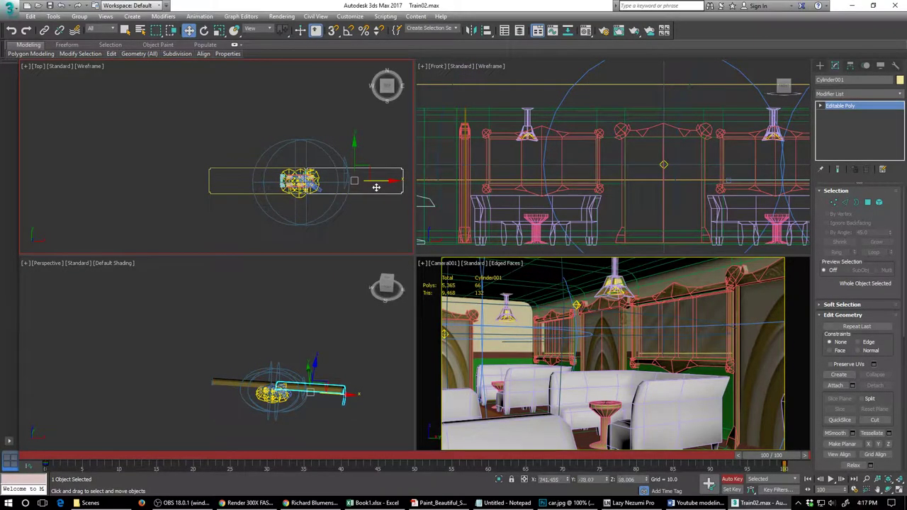
Nudge Cylinder001 slightly further right, then rewind the time slider to frame 0.
{"action": "scroll", "coordinate": [318, 177], "scroll_direction": "up", "scroll_amount": 5}
{"action": "scroll", "coordinate": [318, 177], "scroll_direction": "down", "scroll_amount": 2}
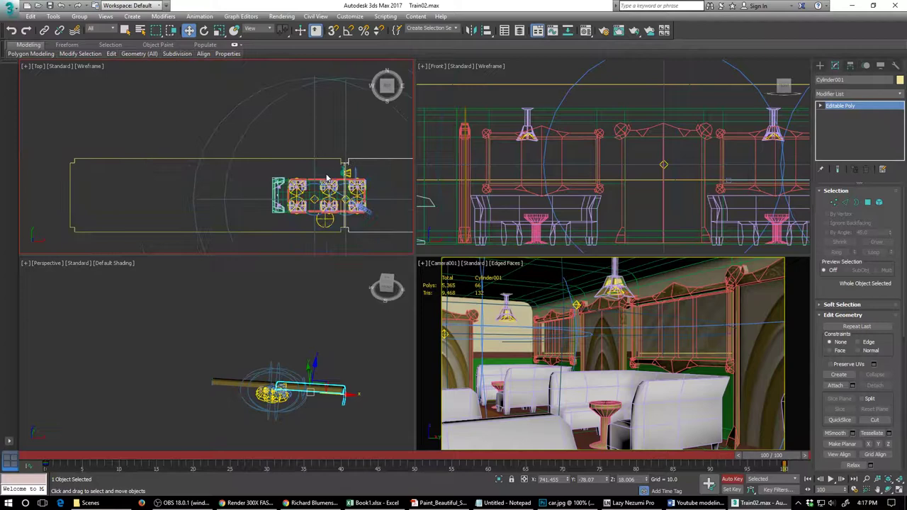
{"action": "middle_click_drag", "start_coordinate": [343, 170], "coordinate": [170, 147]}
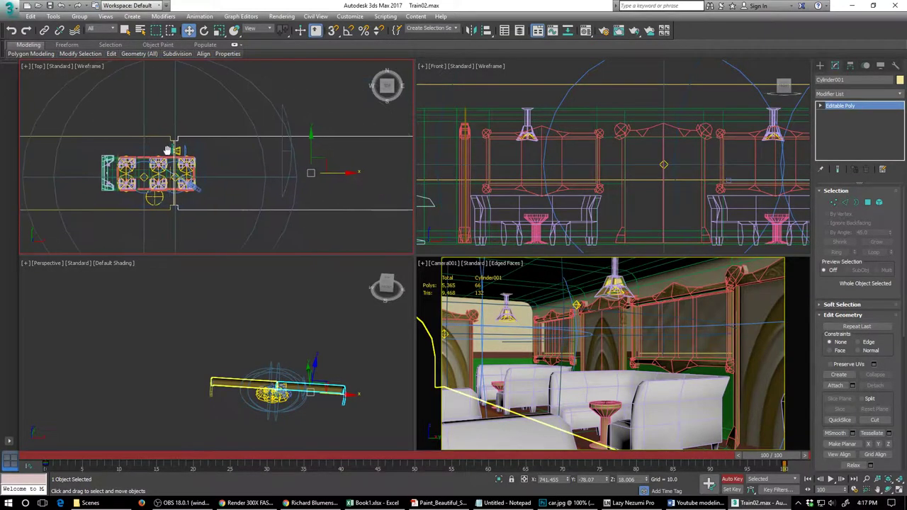
{"action": "scroll", "coordinate": [168, 149], "scroll_direction": "up", "scroll_amount": 2}
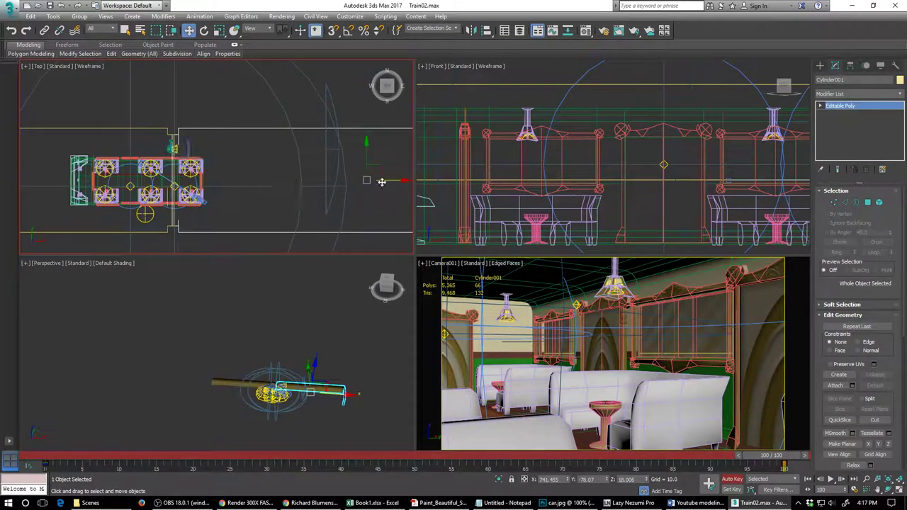
{"action": "left_click_drag", "start_coordinate": [392, 180], "coordinate": [394, 182]}
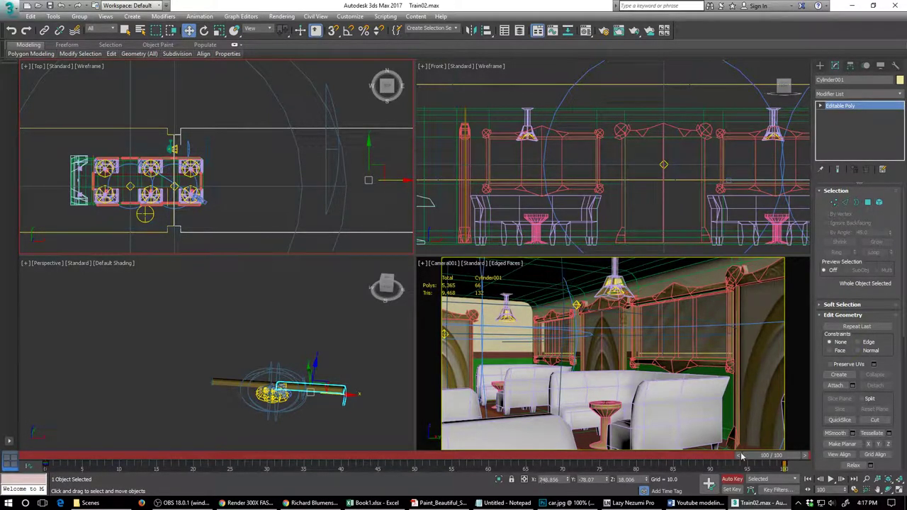
{"action": "left_click_drag", "start_coordinate": [772, 455], "coordinate": [324, 455]}
{"action": "left_click_drag", "start_coordinate": [305, 489], "coordinate": [40, 491]}
{"action": "key", "text": "w"}
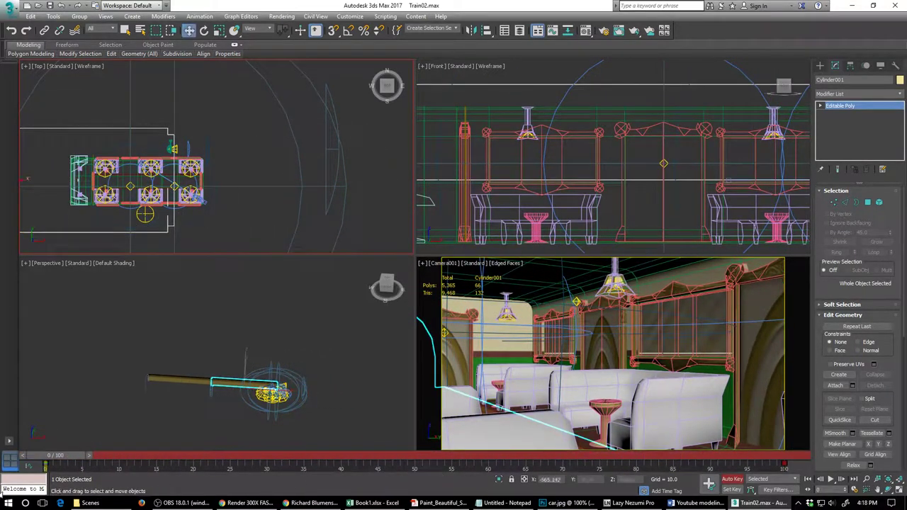
{"action": "scroll", "coordinate": [211, 170], "scroll_direction": "down", "scroll_amount": 5}
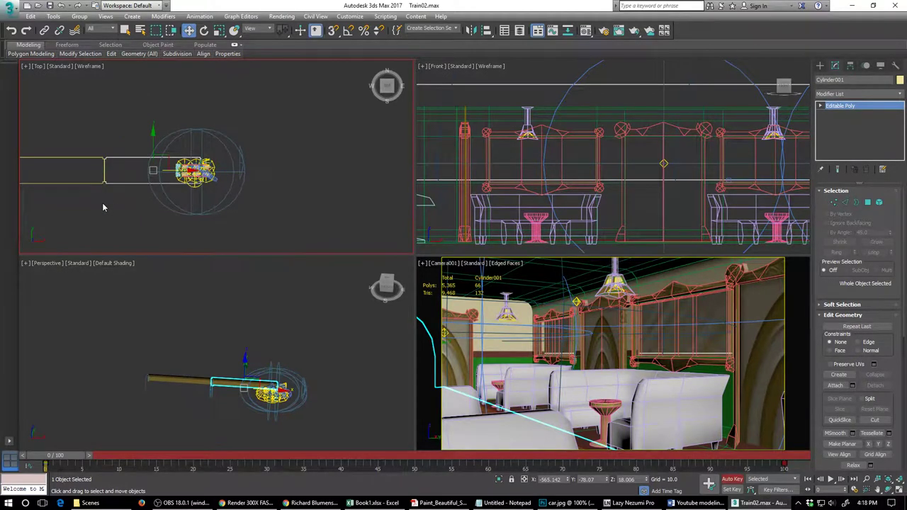
{"action": "scroll", "coordinate": [197, 162], "scroll_direction": "up", "scroll_amount": 5}
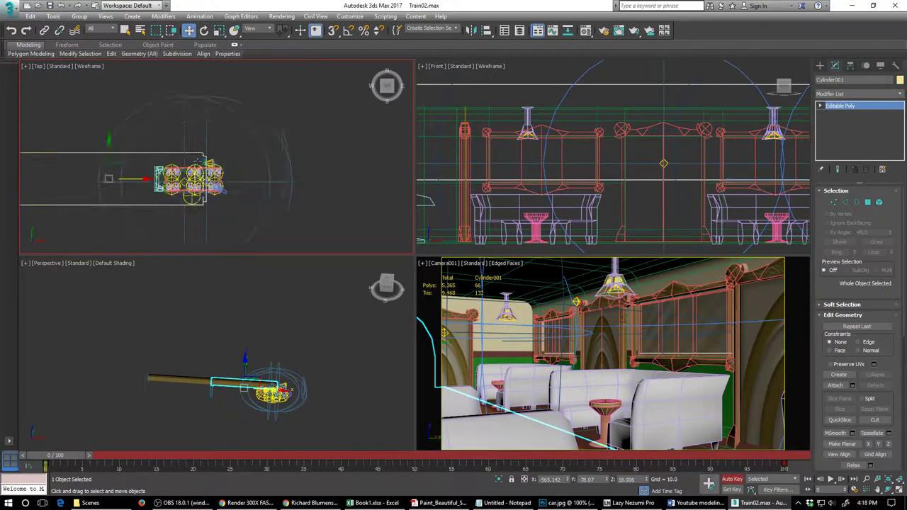
{"action": "scroll", "coordinate": [198, 163], "scroll_direction": "up", "scroll_amount": 7}
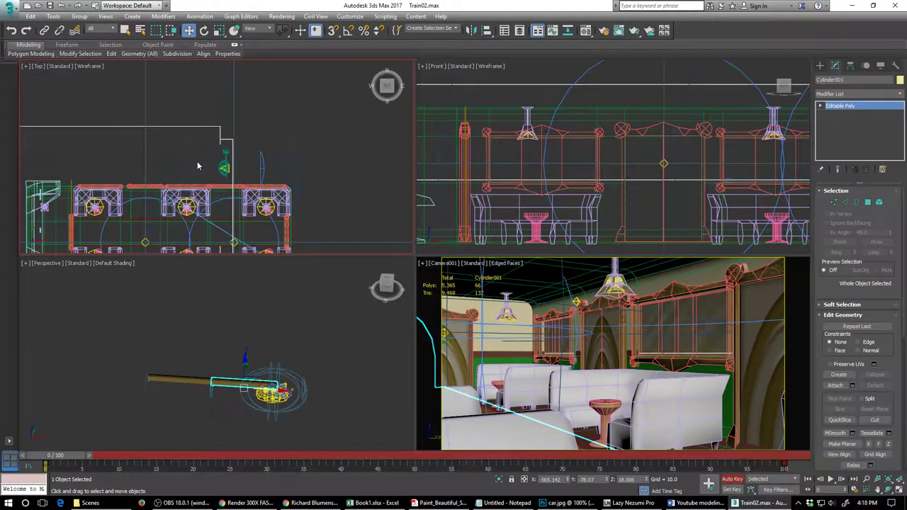
{"action": "left_click", "coordinate": [224, 168]}
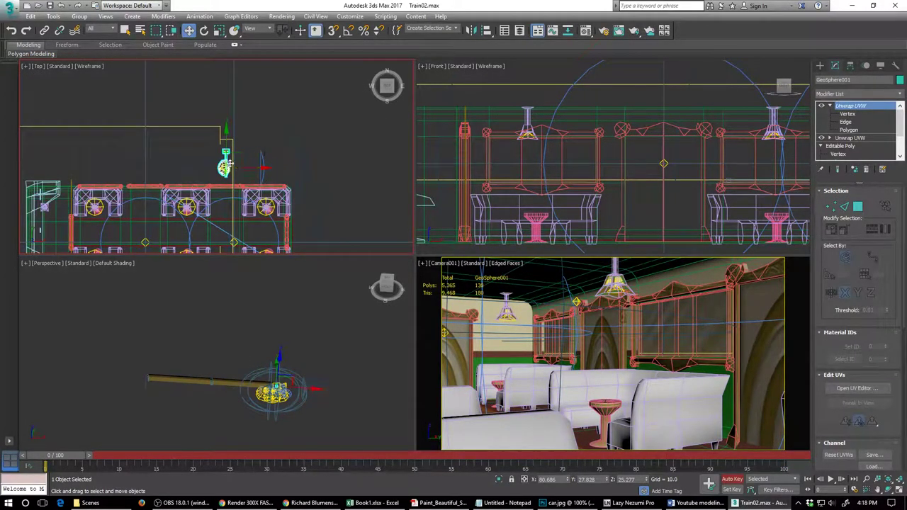
{"action": "left_click", "coordinate": [259, 150]}
{"action": "left_click", "coordinate": [225, 168]}
{"action": "left_click", "coordinate": [232, 168], "text": "ctrl"}
{"action": "scroll", "coordinate": [260, 143], "scroll_direction": "up", "scroll_amount": 2}
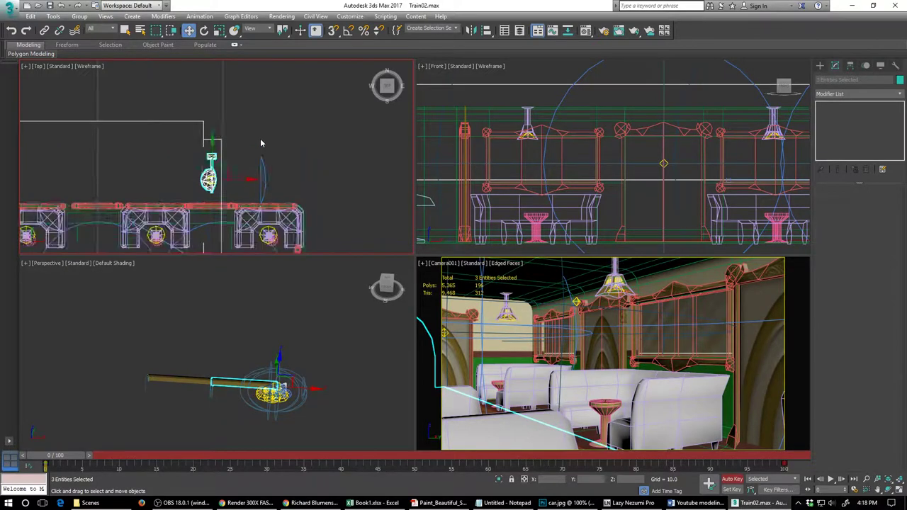
{"action": "scroll", "coordinate": [261, 143], "scroll_direction": "up", "scroll_amount": 3}
Shift the lamp GeoSphere001 left and line the tunnel spotlight up onto it.
{"action": "left_click", "coordinate": [211, 196]}
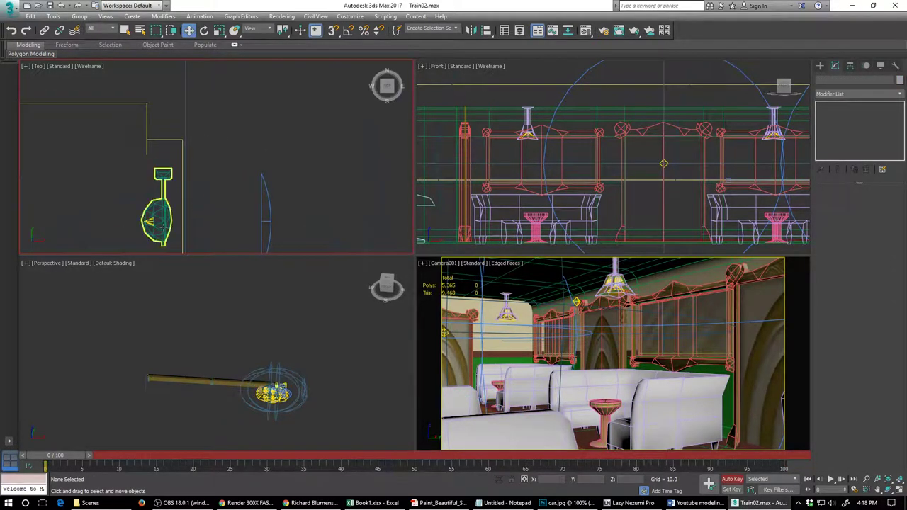
{"action": "left_click", "coordinate": [149, 222]}
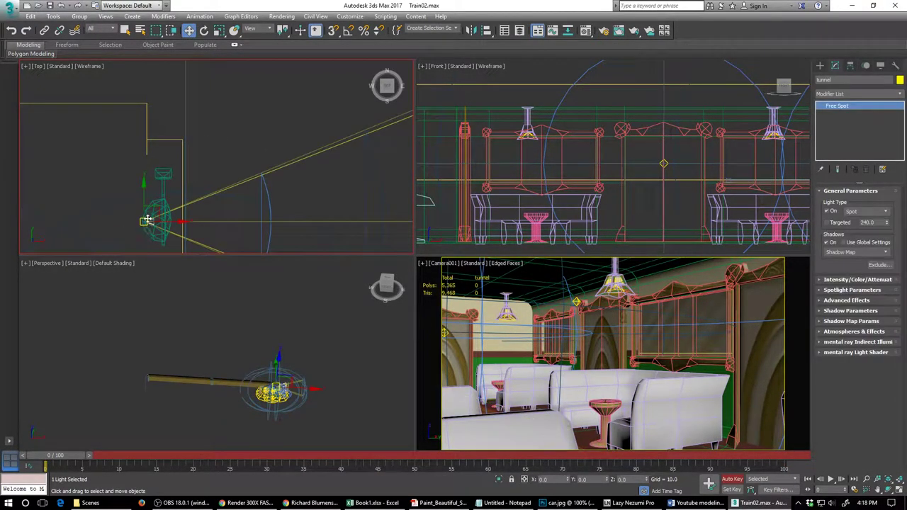
{"action": "left_click", "coordinate": [159, 206]}
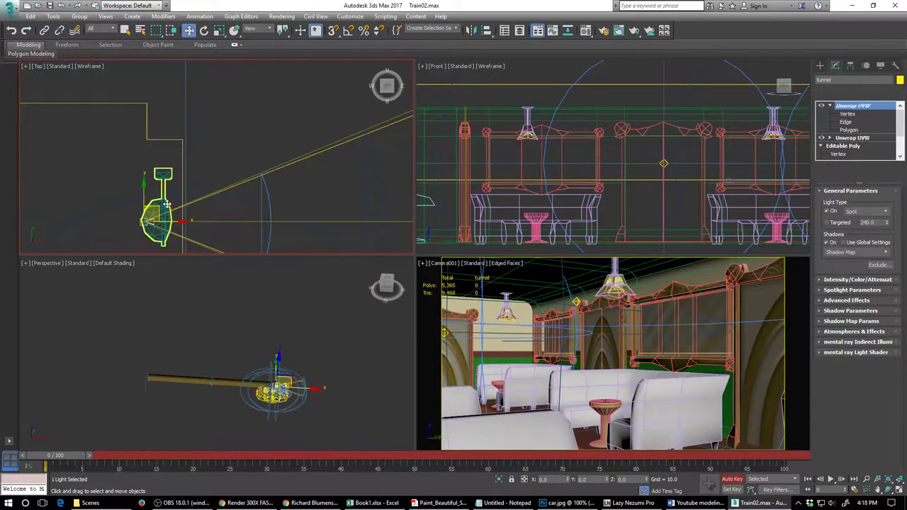
{"action": "scroll", "coordinate": [163, 206], "scroll_direction": "down", "scroll_amount": 2}
{"action": "scroll", "coordinate": [165, 207], "scroll_direction": "down", "scroll_amount": 2}
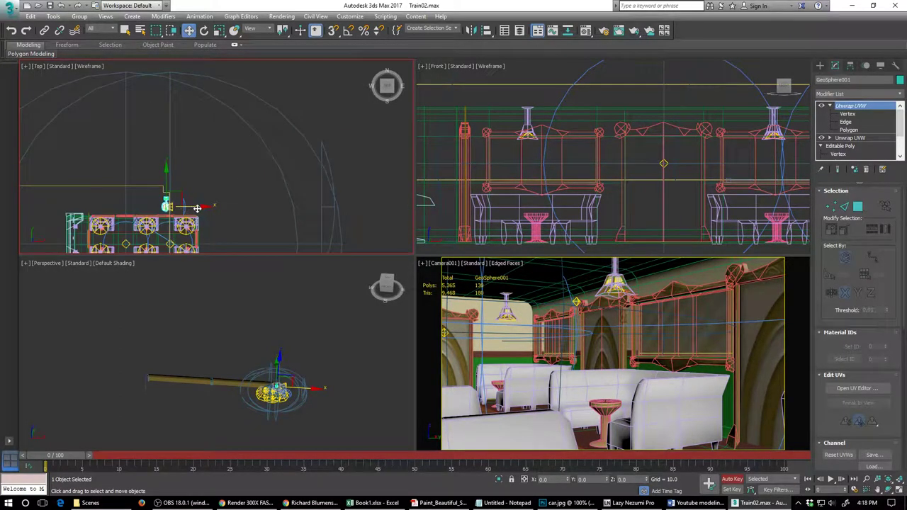
{"action": "left_click_drag", "start_coordinate": [197, 208], "coordinate": [177, 205]}
{"action": "scroll", "coordinate": [174, 204], "scroll_direction": "up", "scroll_amount": 5}
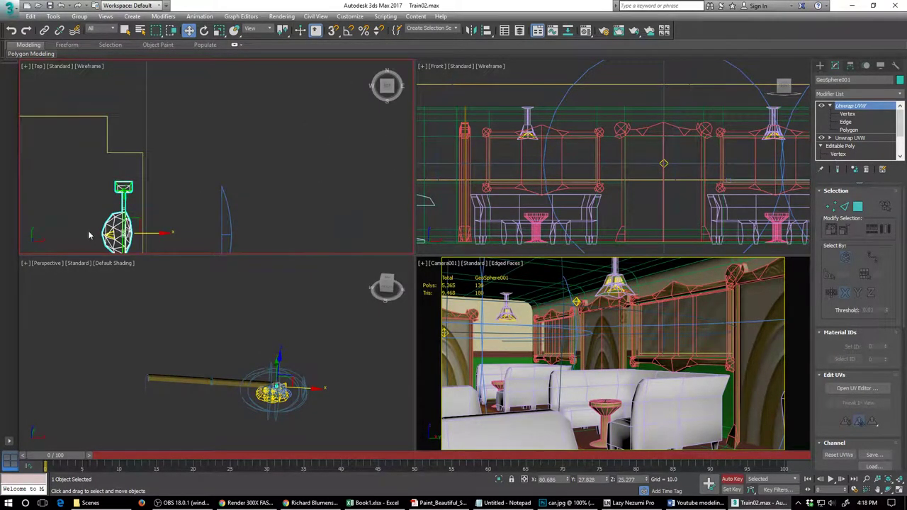
{"action": "left_click", "coordinate": [105, 240]}
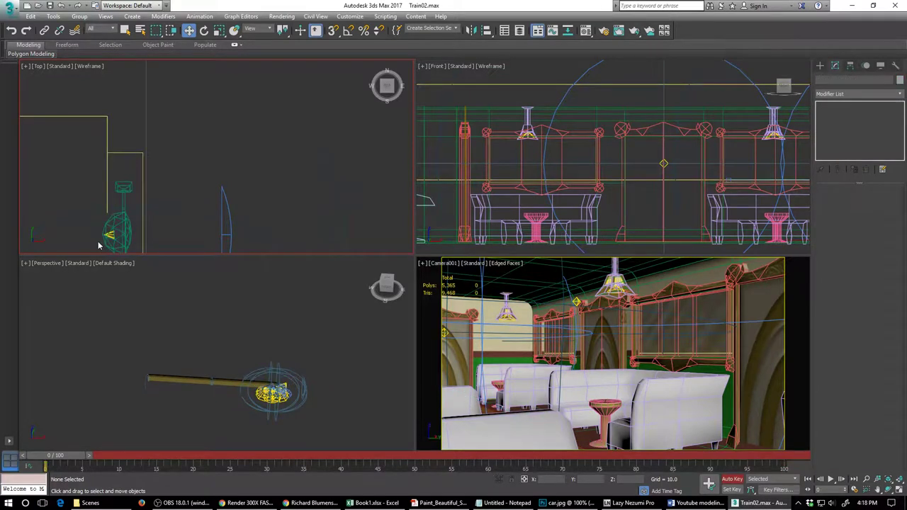
{"action": "left_click", "coordinate": [109, 235]}
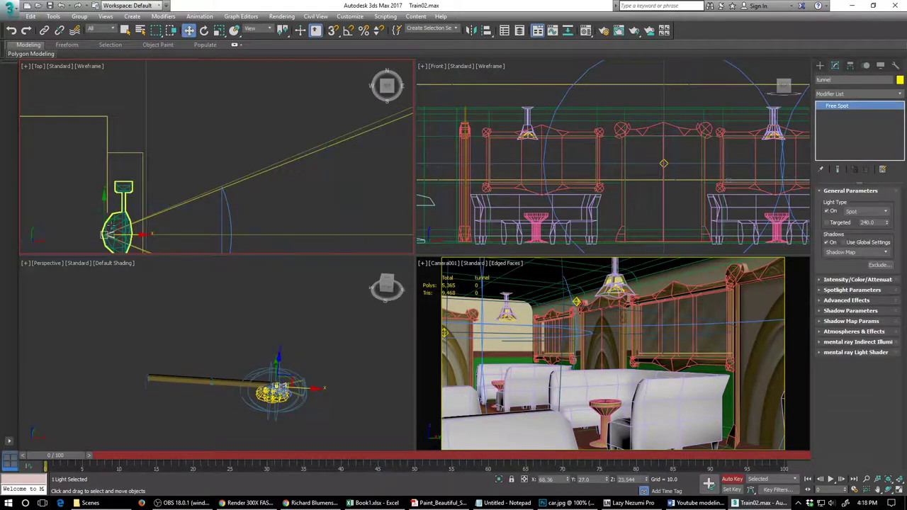
{"action": "left_click", "coordinate": [114, 225]}
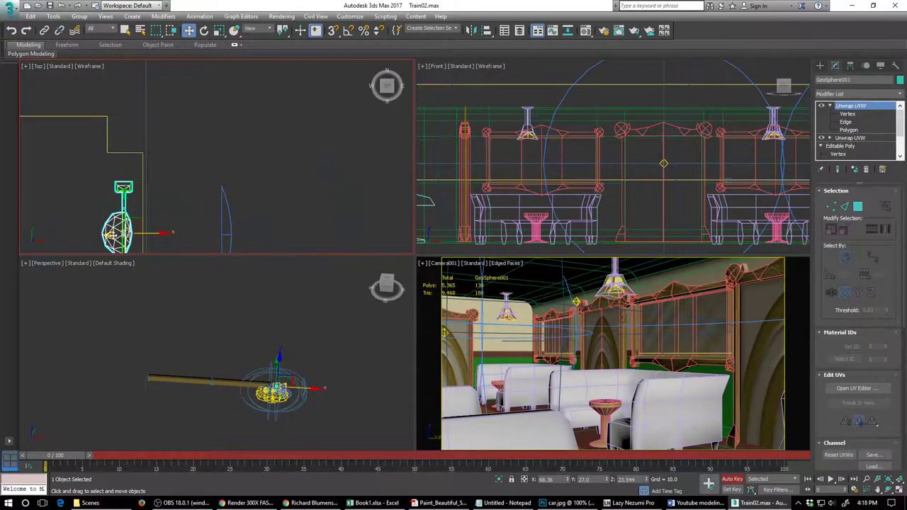
{"action": "left_click", "coordinate": [112, 238]}
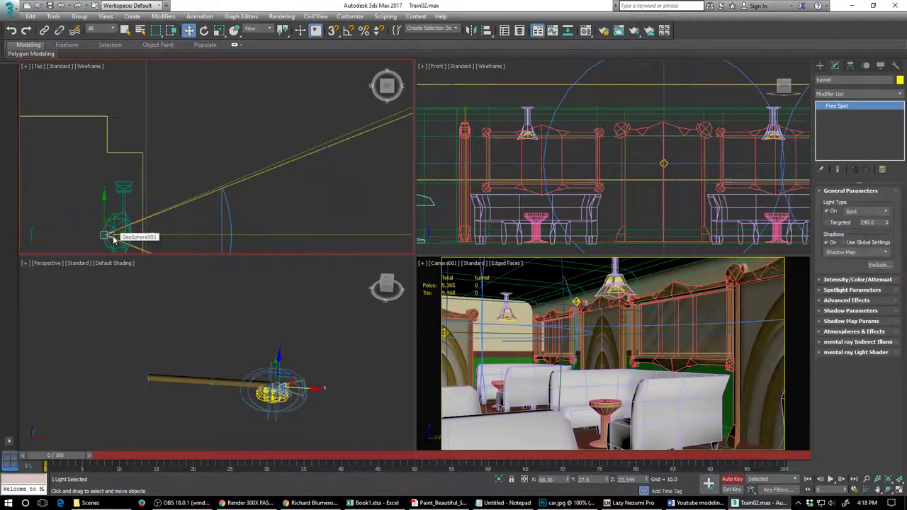
{"action": "left_click_drag", "start_coordinate": [133, 236], "coordinate": [155, 236]}
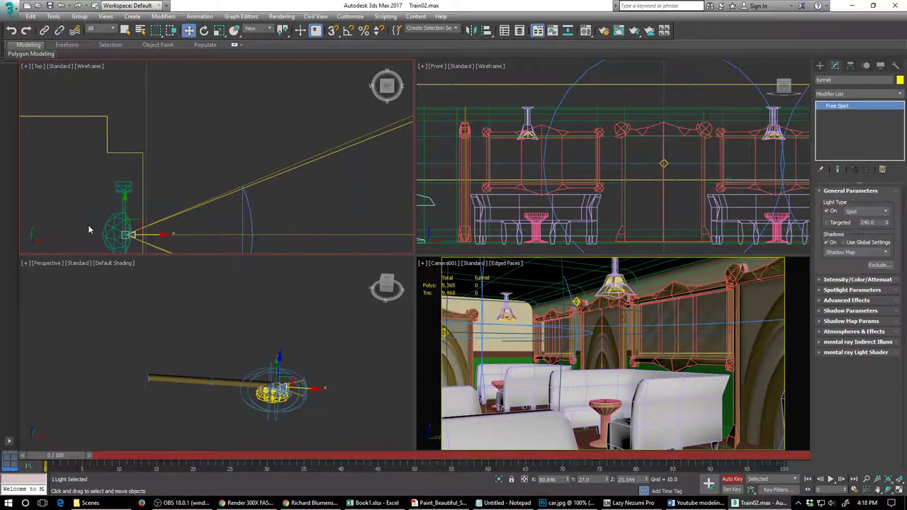
Select the lamp and spotlight together and move them far left along X at frame 0.
{"action": "left_click_drag", "start_coordinate": [88, 226], "coordinate": [158, 232]}
{"action": "scroll", "coordinate": [138, 239], "scroll_direction": "down", "scroll_amount": 4}
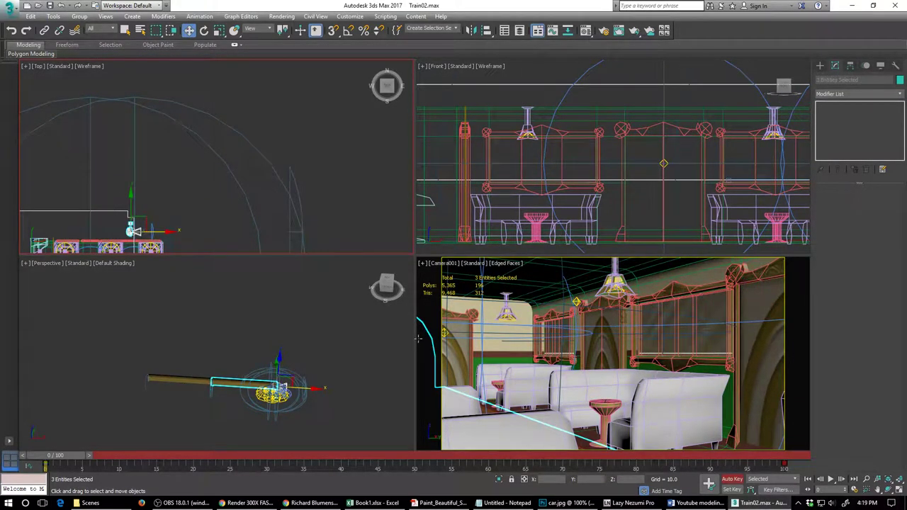
{"action": "left_click", "coordinate": [105, 210], "text": "alt"}
{"action": "scroll", "coordinate": [157, 230], "scroll_direction": "down", "scroll_amount": 4}
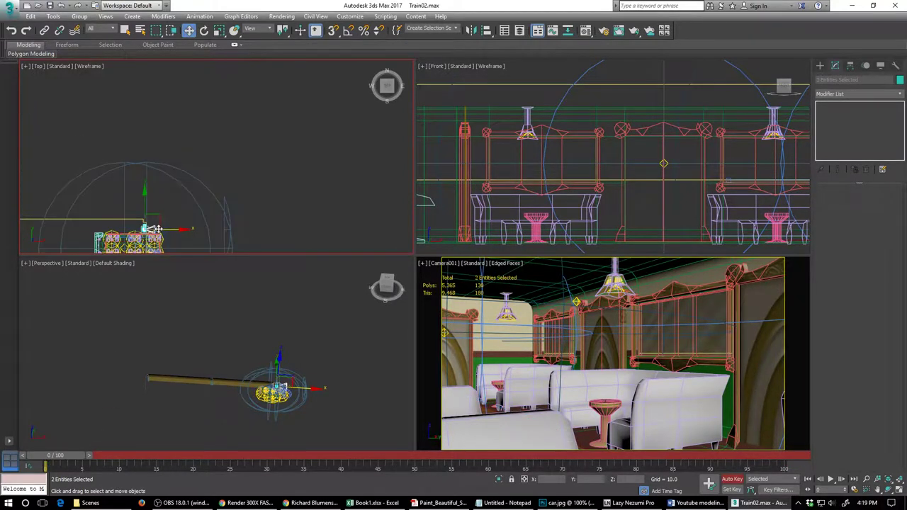
{"action": "scroll", "coordinate": [158, 230], "scroll_direction": "down", "scroll_amount": 3}
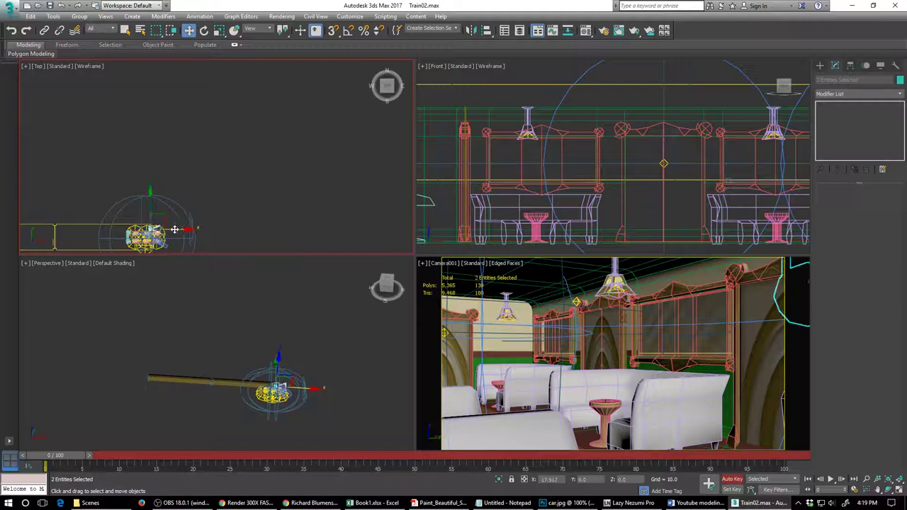
{"action": "left_click_drag", "start_coordinate": [174, 229], "coordinate": [58, 228]}
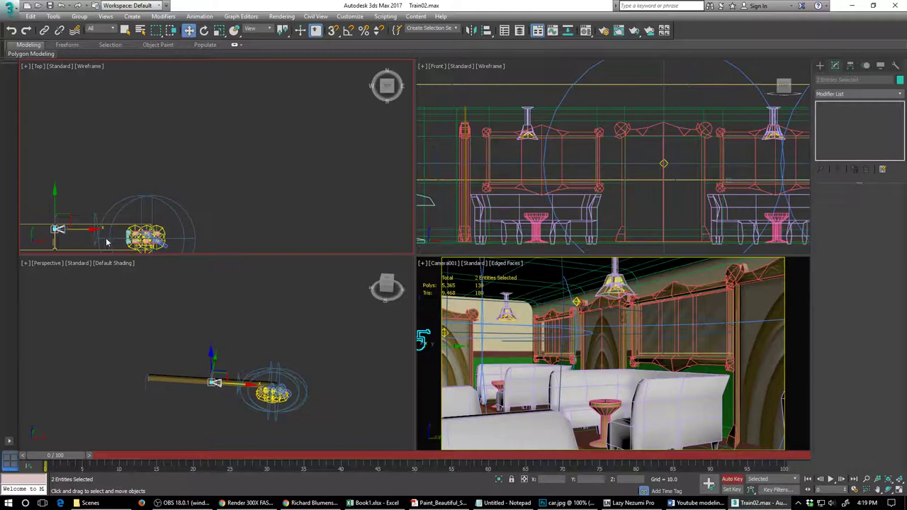
{"action": "scroll", "coordinate": [81, 237], "scroll_direction": "up", "scroll_amount": 5}
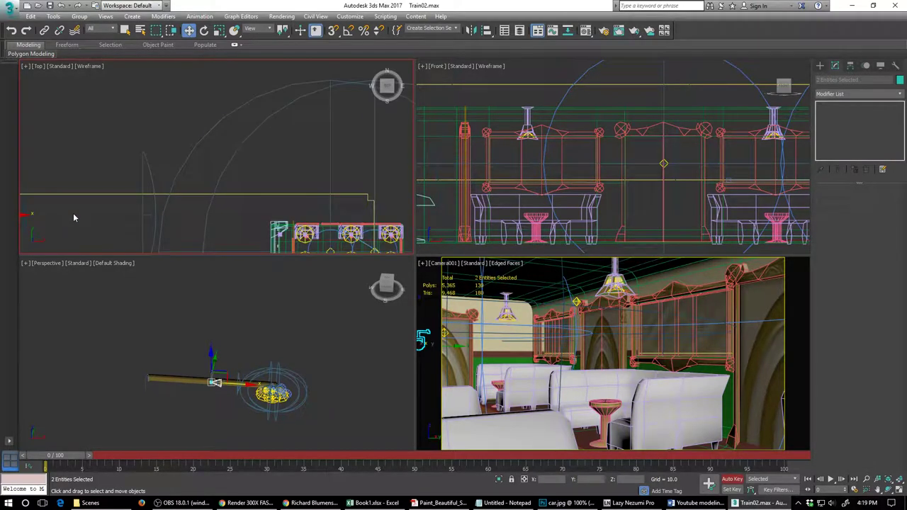
{"action": "middle_click_drag", "start_coordinate": [73, 214], "coordinate": [87, 219], "text": "alt"}
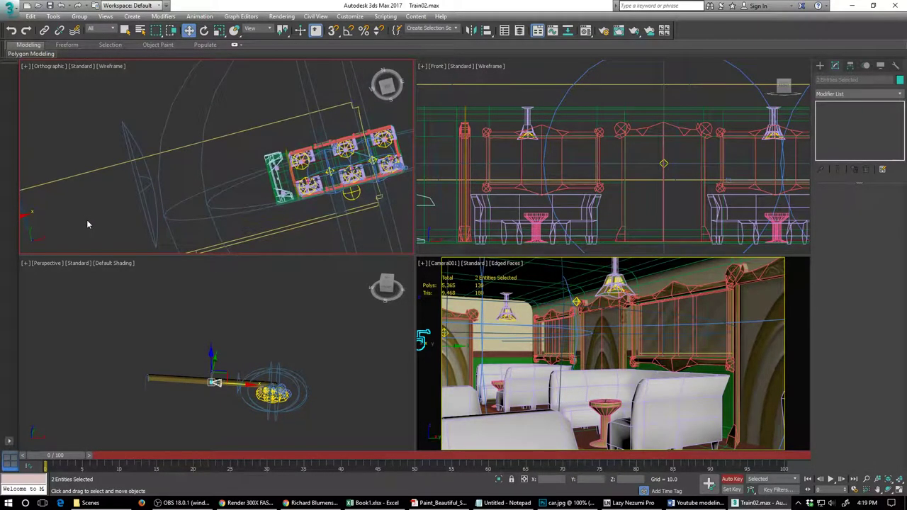
{"action": "key", "text": "shift+z"}
{"action": "scroll", "coordinate": [227, 192], "scroll_direction": "up", "scroll_amount": 3}
{"action": "scroll", "coordinate": [238, 189], "scroll_direction": "up", "scroll_amount": 2}
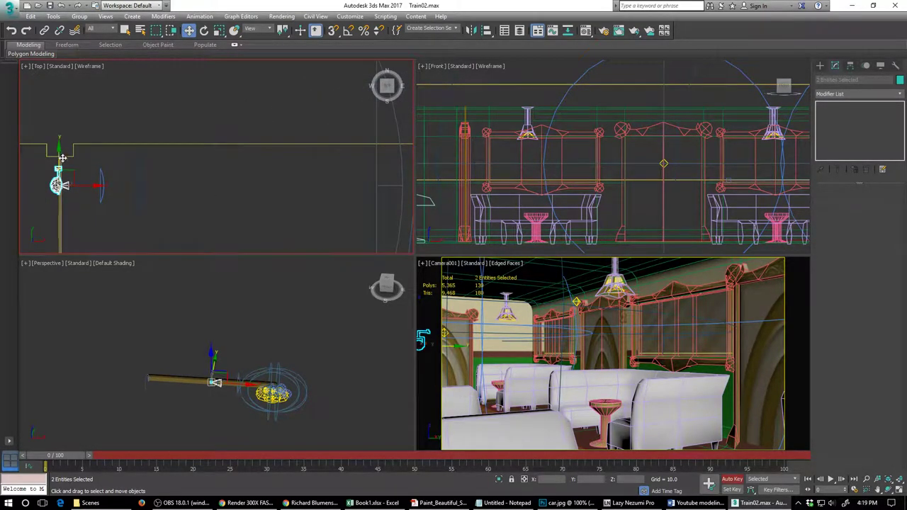
{"action": "scroll", "coordinate": [247, 192], "scroll_direction": "down", "scroll_amount": 2}
{"action": "scroll", "coordinate": [248, 194], "scroll_direction": "down", "scroll_amount": 3}
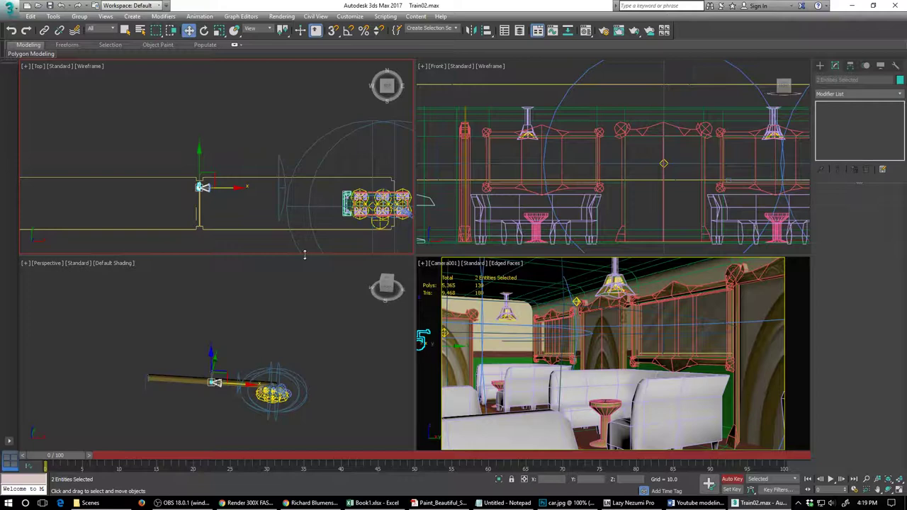
At frame 100, move the lamp and spotlight right beside the booth.
{"action": "left_click_drag", "start_coordinate": [65, 457], "coordinate": [793, 457]}
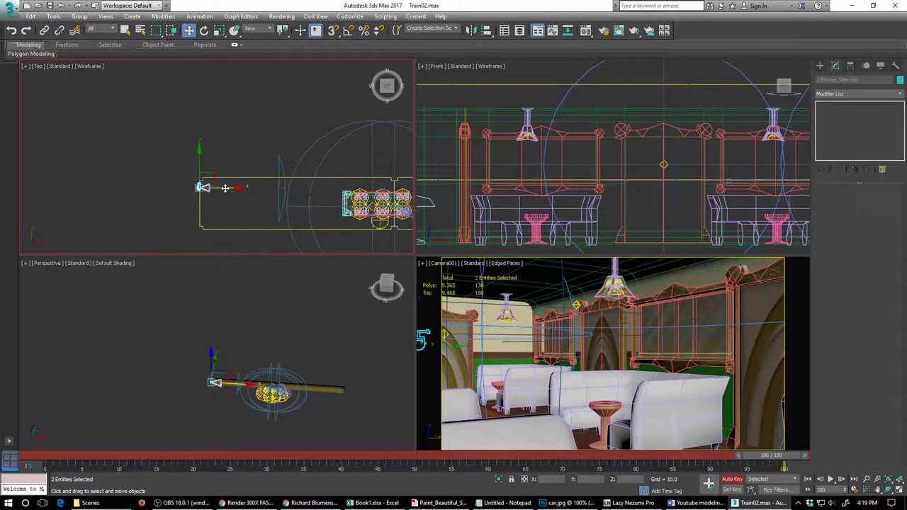
{"action": "left_click_drag", "start_coordinate": [221, 187], "coordinate": [421, 196]}
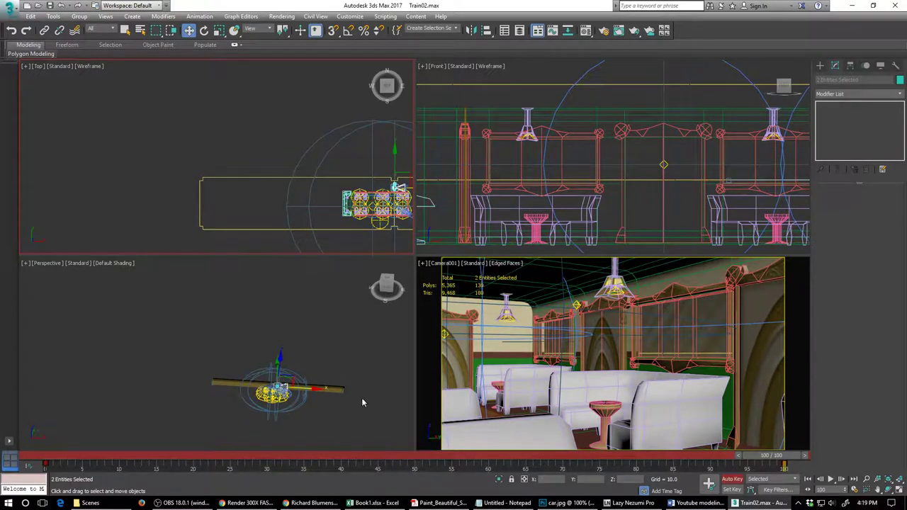
{"action": "left_click_drag", "start_coordinate": [747, 455], "coordinate": [777, 461]}
{"action": "key", "text": "w"}
{"action": "left_click", "coordinate": [551, 32]}
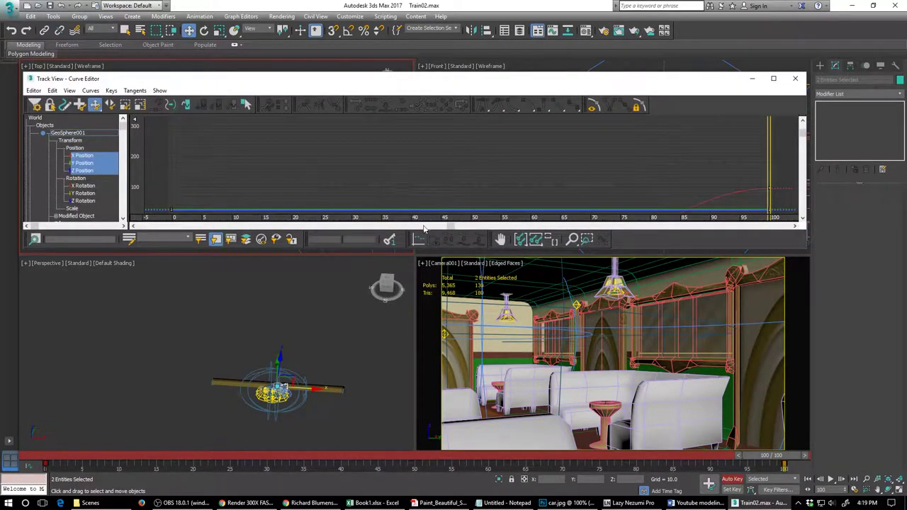
{"action": "left_click_drag", "start_coordinate": [418, 250], "coordinate": [414, 343]}
{"action": "left_click", "coordinate": [91, 93]}
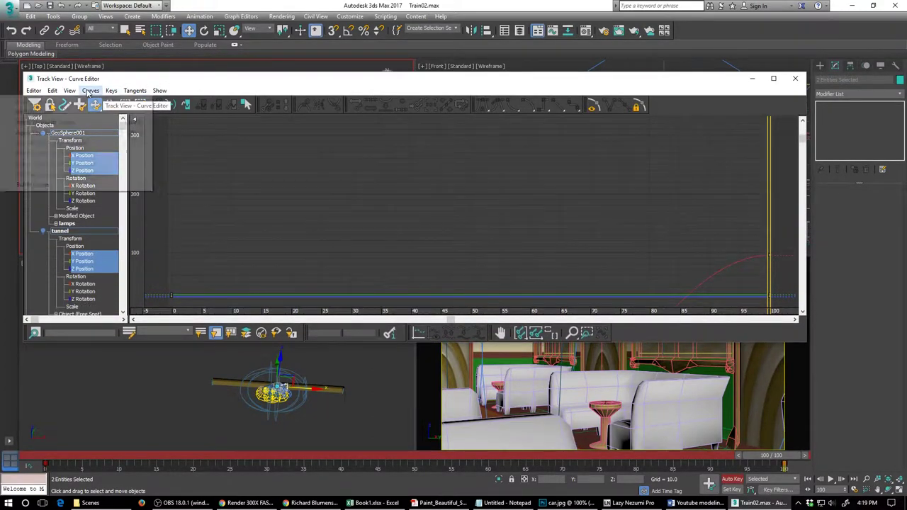
{"action": "mouse_move", "coordinate": [50, 92]}
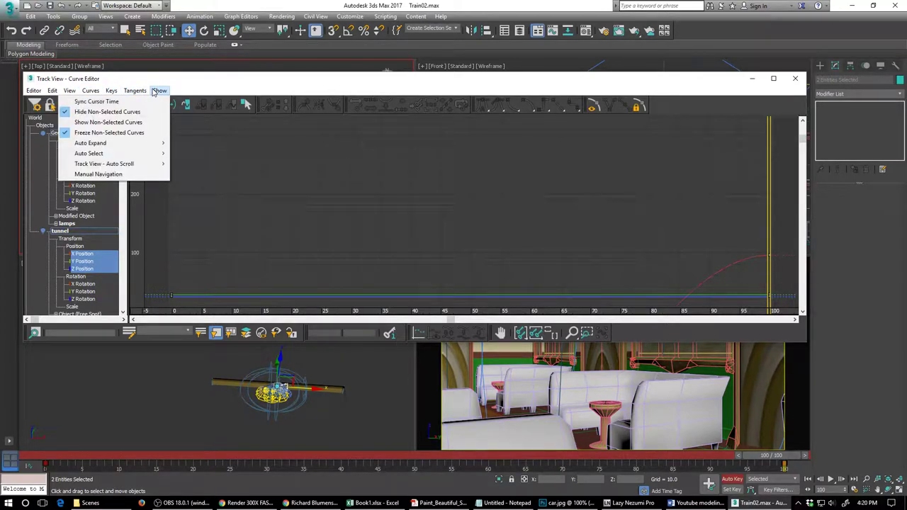
{"action": "left_click", "coordinate": [202, 85]}
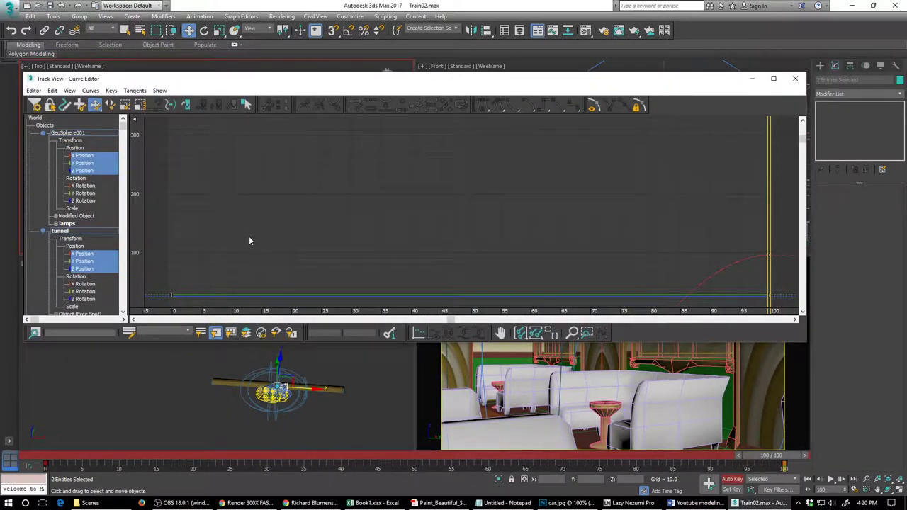
{"action": "left_click_drag", "start_coordinate": [368, 88], "coordinate": [395, 87]}
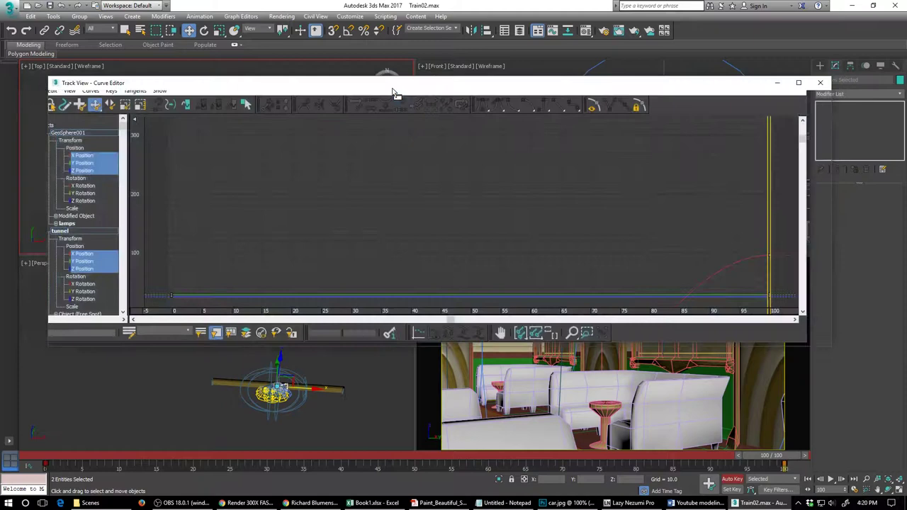
{"action": "left_click", "coordinate": [85, 238]}
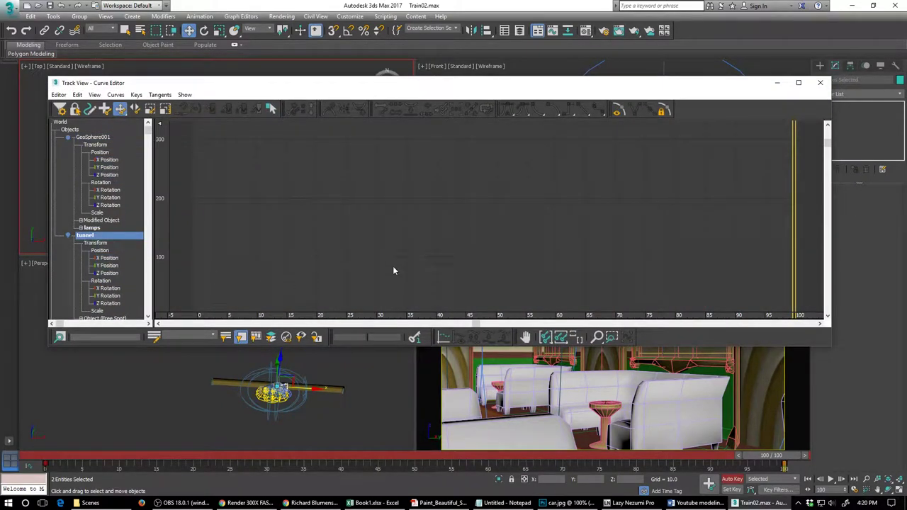
Isolate the tunnel's X Position curve and set its frame-0 key tangent to Linear.
{"action": "left_click", "coordinate": [106, 259]}
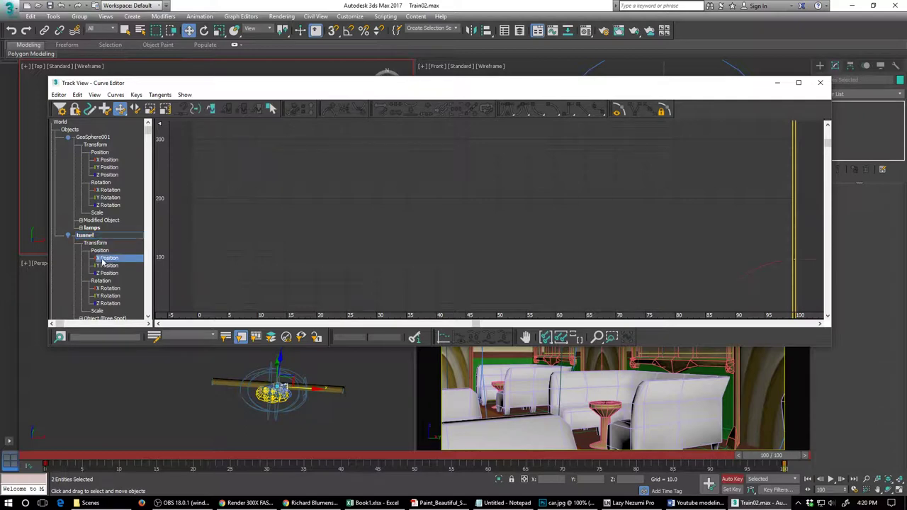
{"action": "left_click", "coordinate": [105, 267]}
{"action": "left_click", "coordinate": [107, 258]}
{"action": "left_click", "coordinate": [560, 338]}
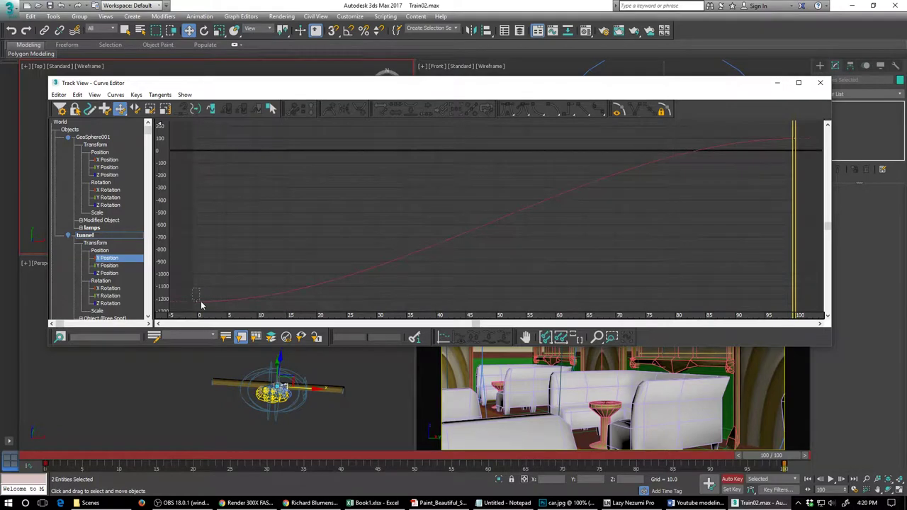
{"action": "left_click_drag", "start_coordinate": [202, 305], "coordinate": [204, 306]}
{"action": "left_click_drag", "start_coordinate": [783, 134], "coordinate": [802, 150]}
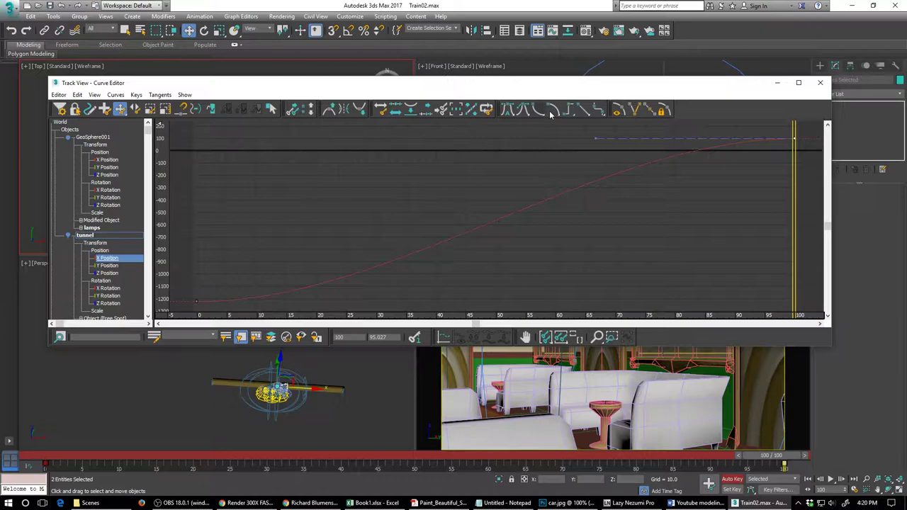
{"action": "left_click", "coordinate": [197, 305]}
{"action": "left_click", "coordinate": [586, 113]}
{"action": "left_click", "coordinate": [85, 235]}
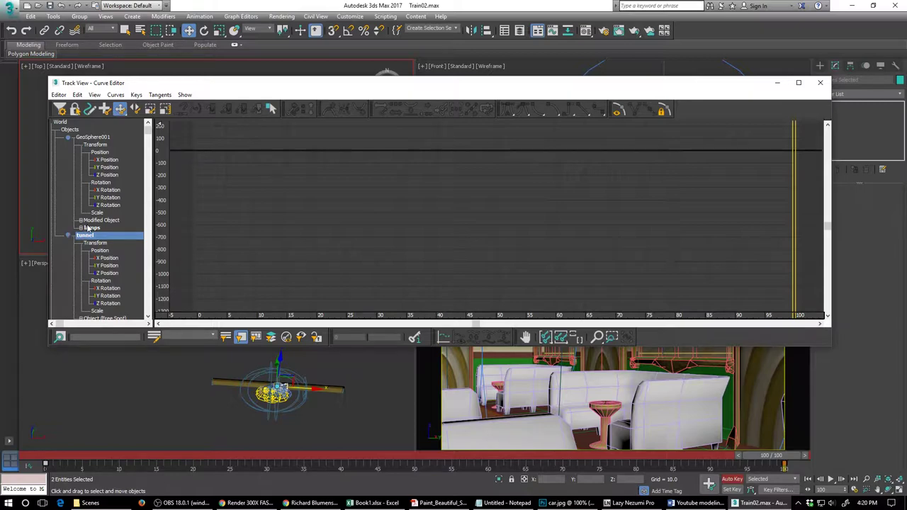
Set GeoSphere001's X Position keys at frames 0 and 100 to Linear tangents.
{"action": "left_click", "coordinate": [93, 137]}
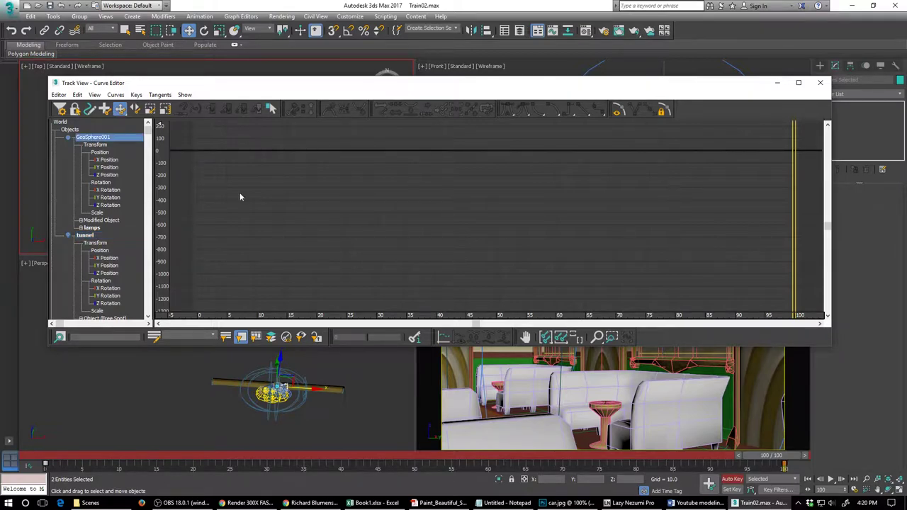
{"action": "left_click", "coordinate": [106, 161]}
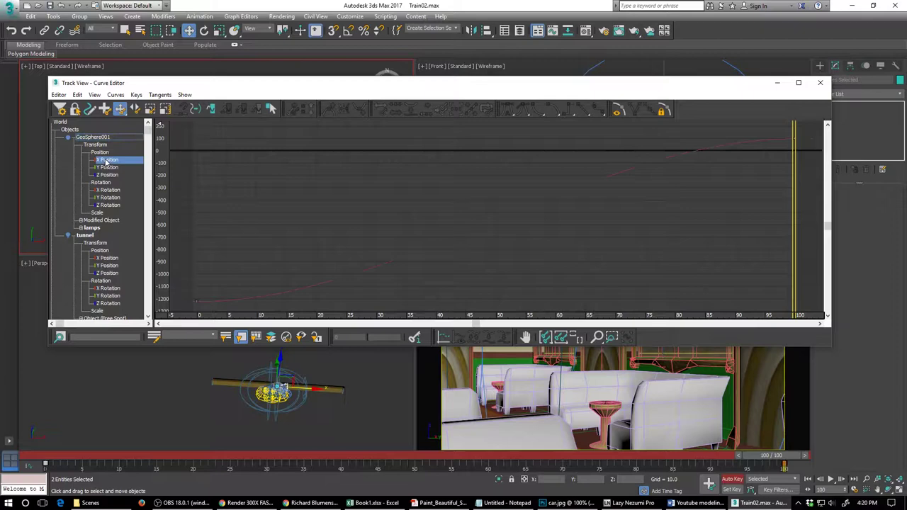
{"action": "left_click_drag", "start_coordinate": [187, 291], "coordinate": [209, 310]}
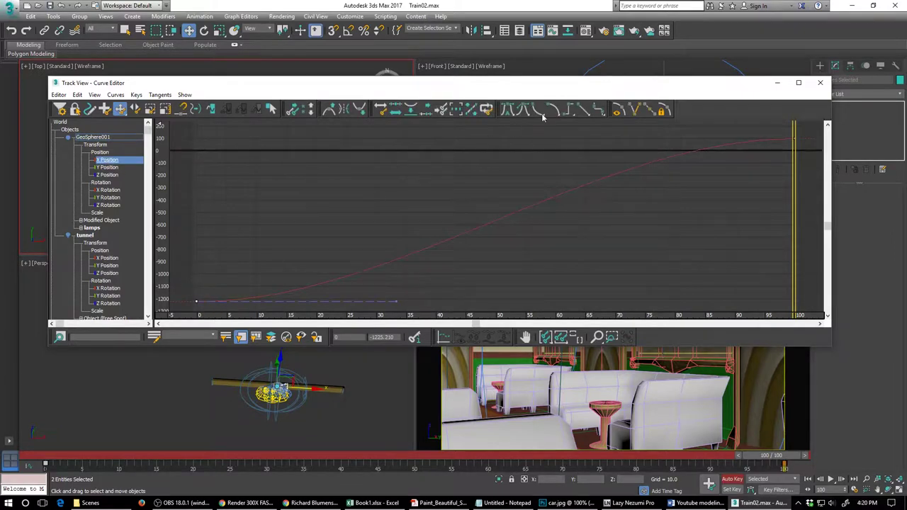
{"action": "left_click", "coordinate": [585, 110]}
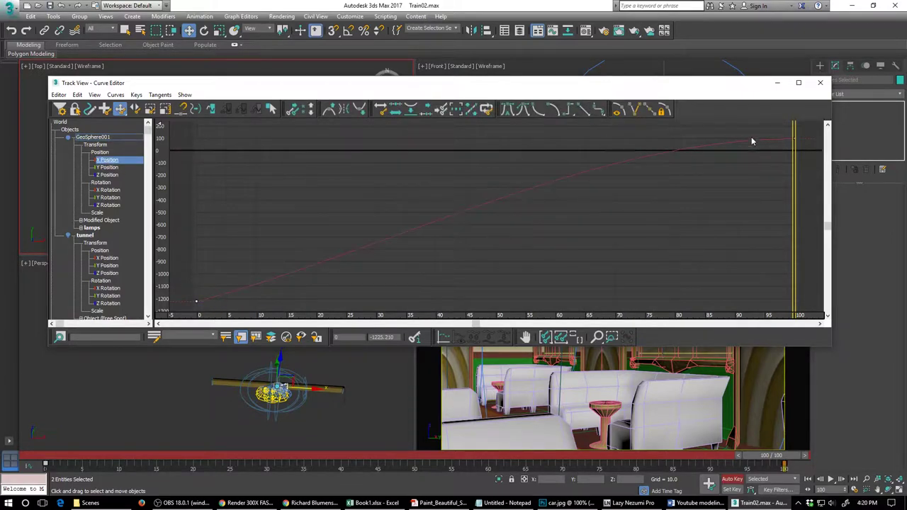
{"action": "left_click", "coordinate": [794, 139]}
{"action": "left_click", "coordinate": [585, 110]}
Close the Track View Curve Editor window.
{"action": "mouse_move", "coordinate": [147, 132]}
{"action": "left_mouse_down"}
{"action": "mouse_move", "coordinate": [150, 197]}
{"action": "mouse_move", "coordinate": [149, 126]}
{"action": "left_mouse_up"}
{"action": "left_click_drag", "start_coordinate": [205, 83], "coordinate": [505, 138]}
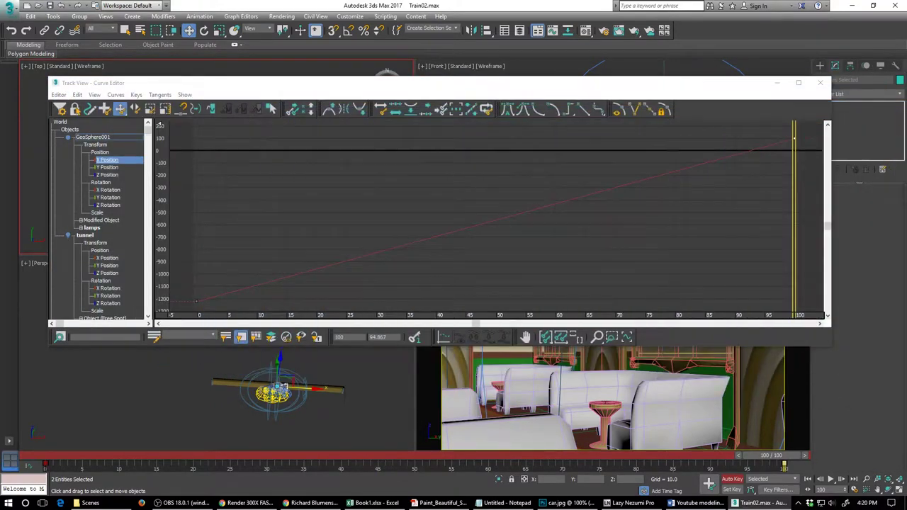
{"action": "key", "text": "alt+F4"}
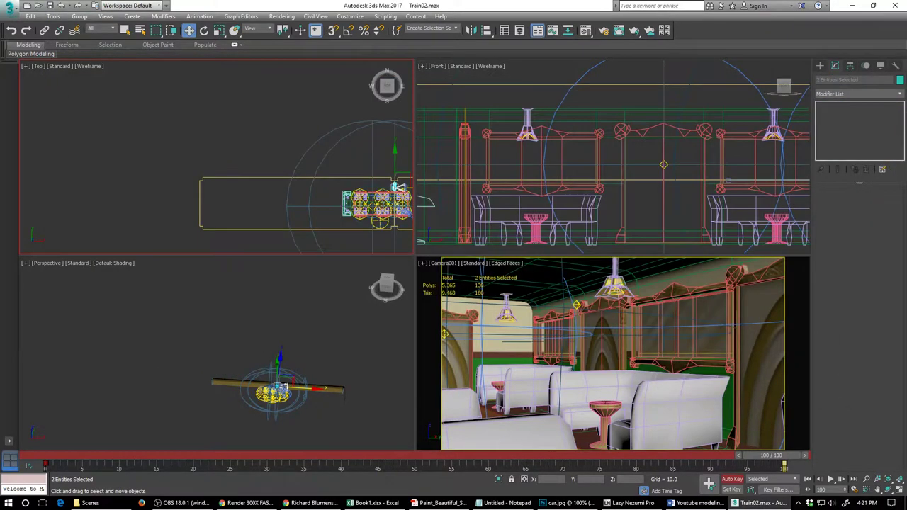
Show Cylinder002's X Position curve and select its frame-0 and frame-100 keys.
{"action": "left_click", "coordinate": [270, 178]}
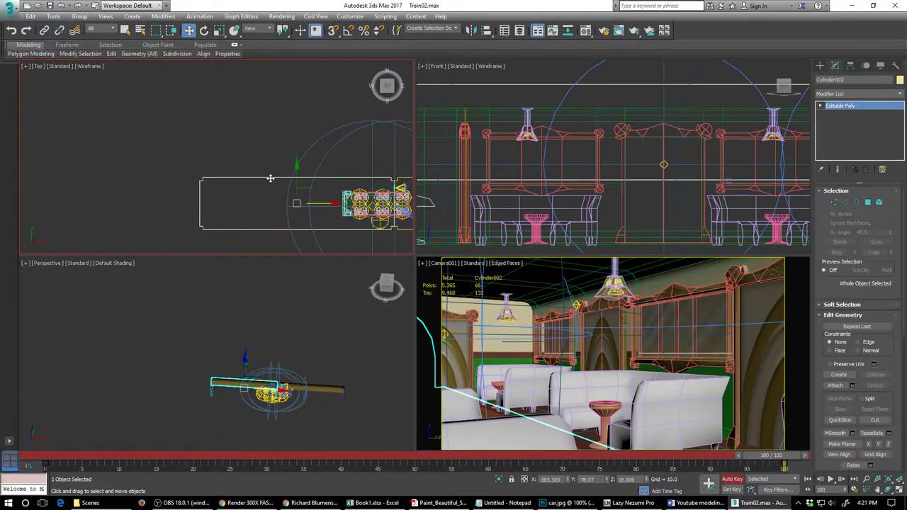
{"action": "left_click_drag", "start_coordinate": [798, 103], "coordinate": [338, 112]}
{"action": "left_click", "coordinate": [88, 188]}
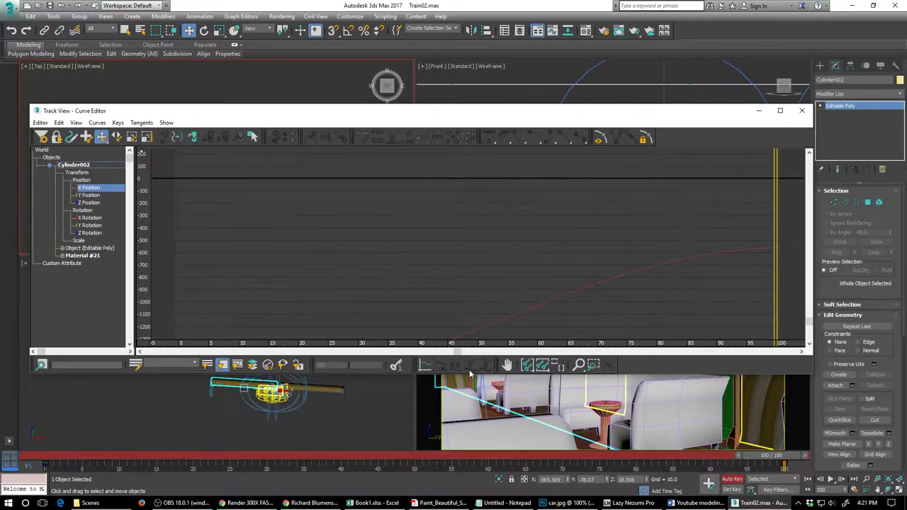
{"action": "left_click", "coordinate": [579, 363]}
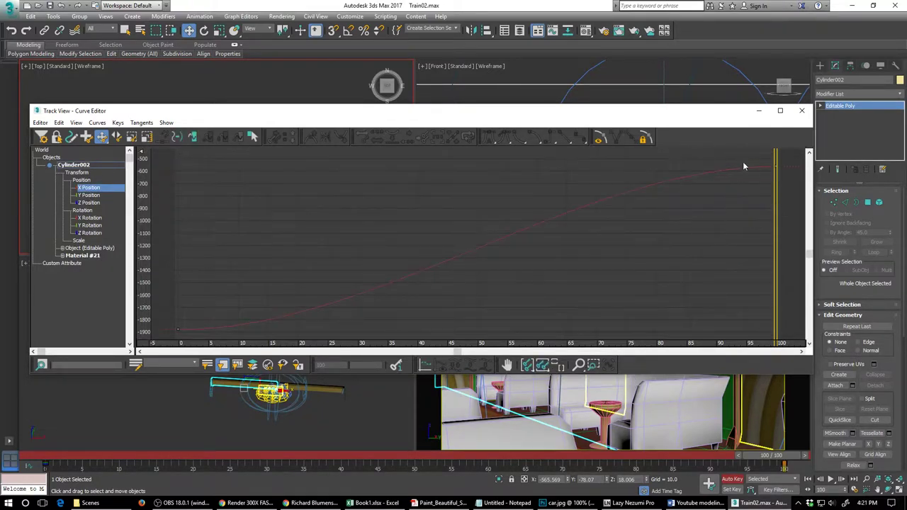
{"action": "left_click_drag", "start_coordinate": [757, 159], "coordinate": [794, 181]}
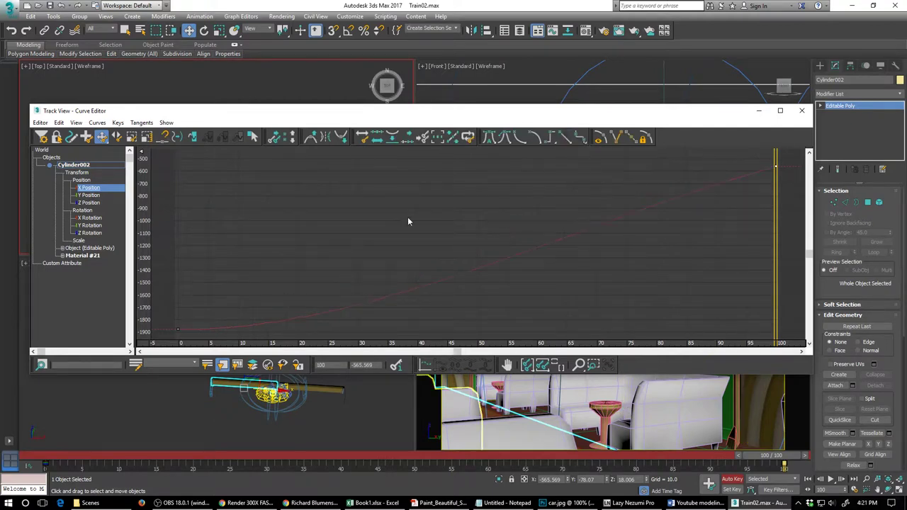
{"action": "left_click_drag", "start_coordinate": [165, 334], "coordinate": [165, 334]}
{"action": "left_click_drag", "start_coordinate": [489, 112], "coordinate": [521, 227]}
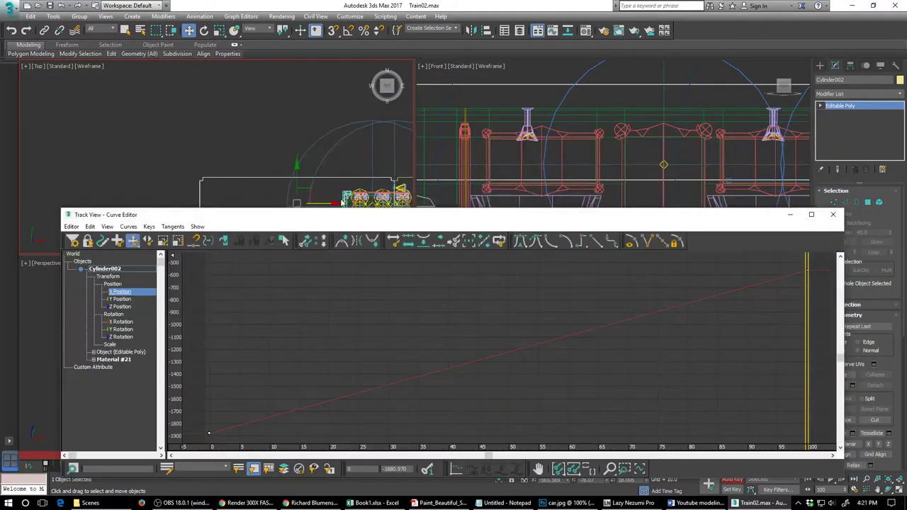
Make Cylinder001's X Position keys linear, then close the Curve Editor.
{"action": "left_click", "coordinate": [402, 178]}
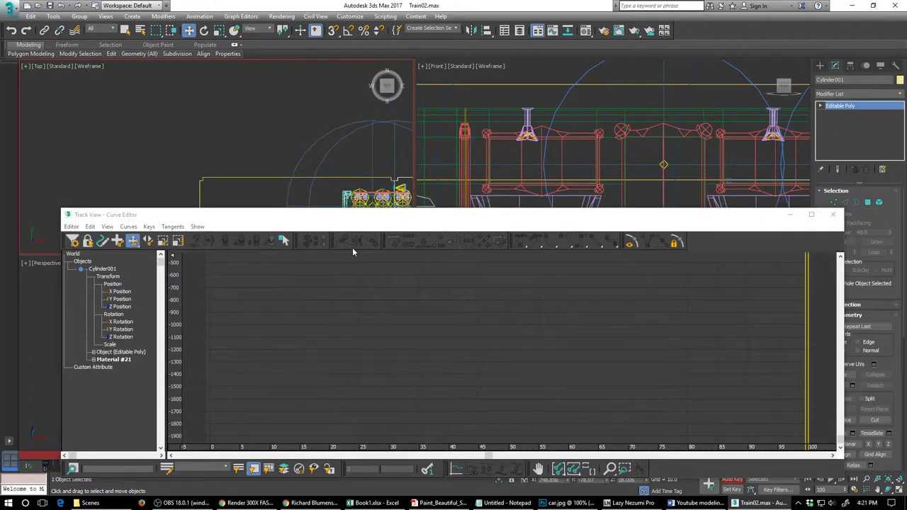
{"action": "left_click", "coordinate": [119, 292]}
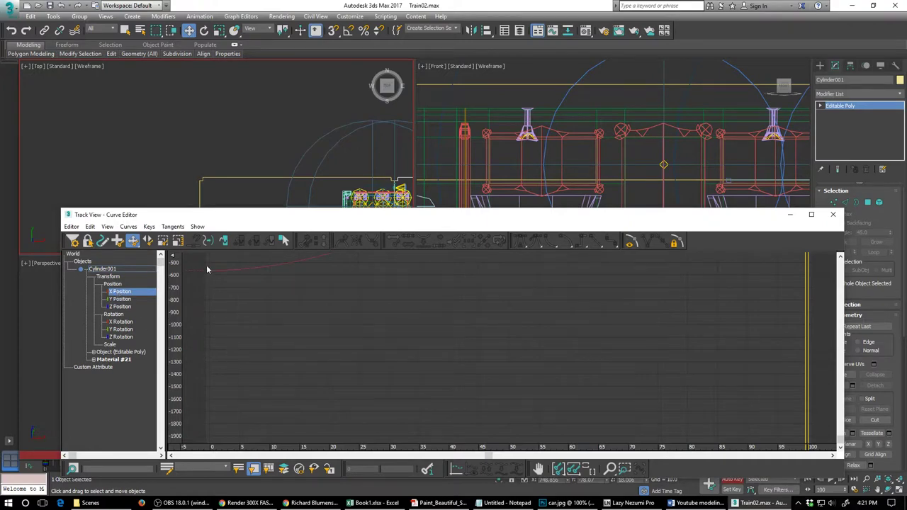
{"action": "left_click_drag", "start_coordinate": [219, 282], "coordinate": [220, 283]}
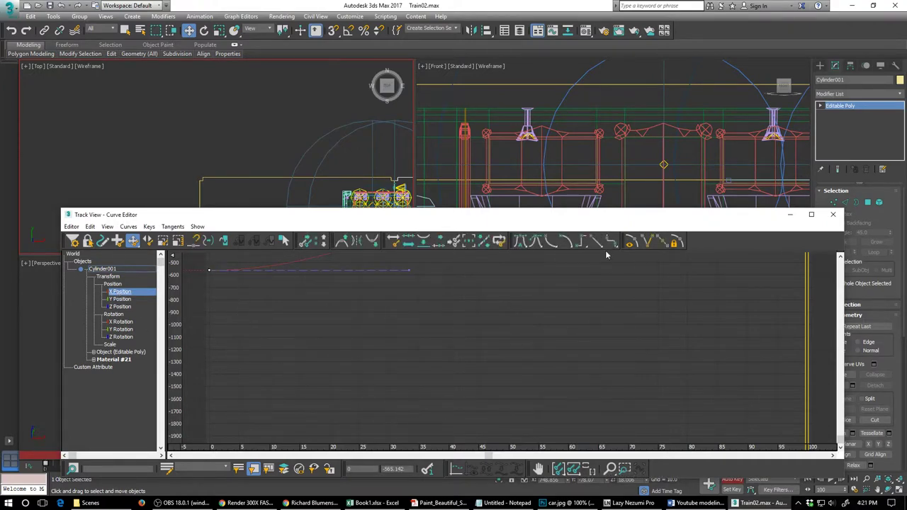
{"action": "left_click", "coordinate": [574, 468]}
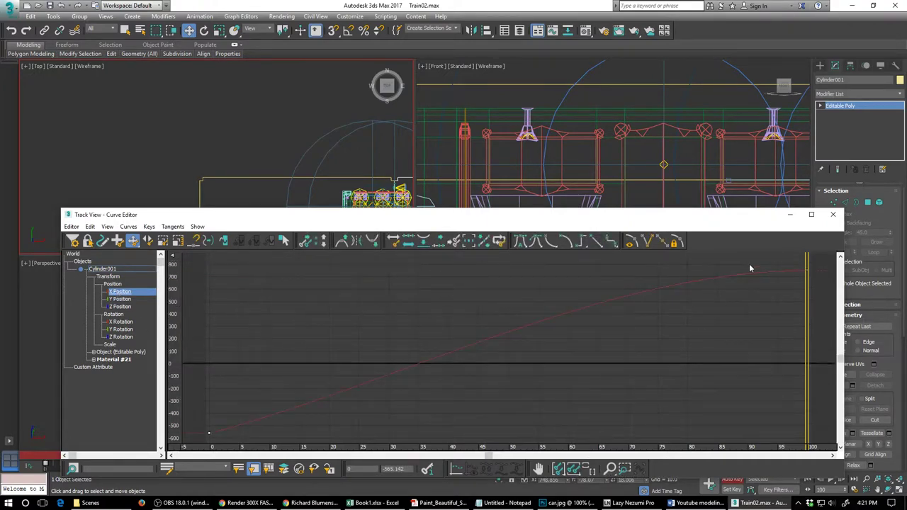
{"action": "left_click", "coordinate": [803, 281]}
{"action": "left_click", "coordinate": [600, 242]}
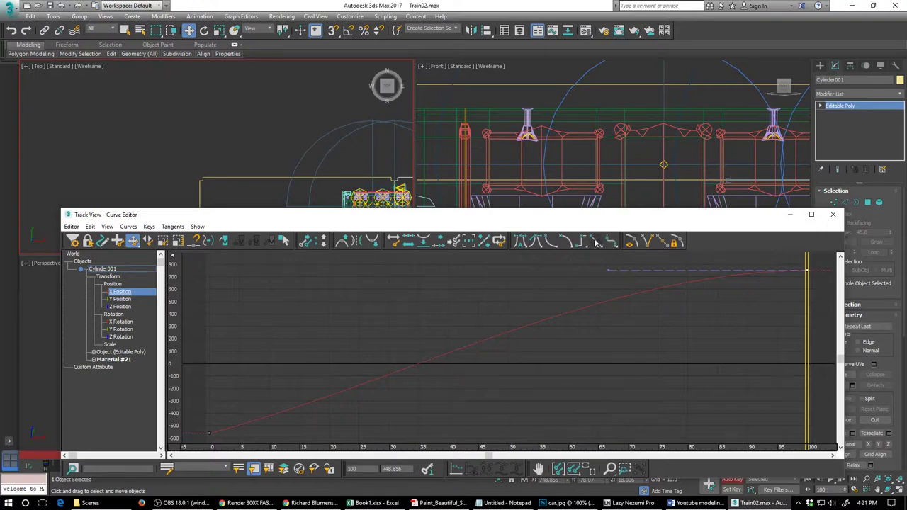
{"action": "left_click_drag", "start_coordinate": [609, 223], "coordinate": [588, 168]}
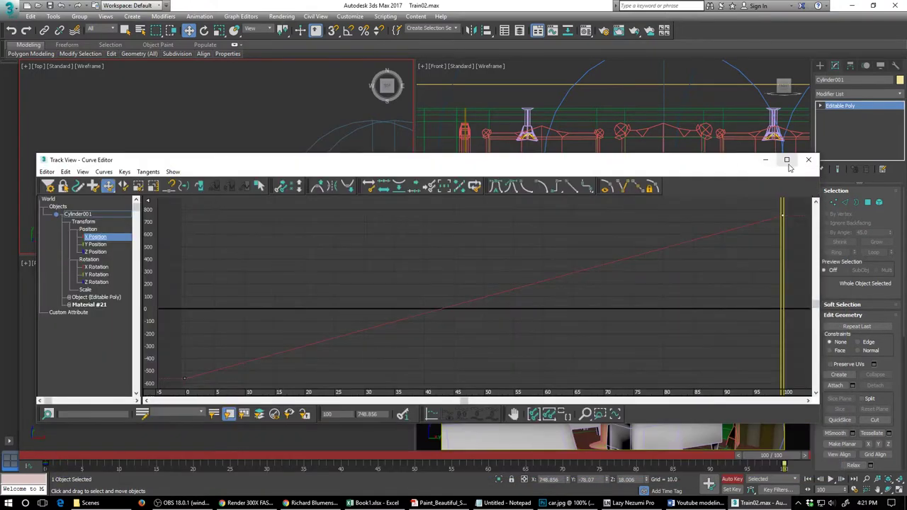
{"action": "left_click", "coordinate": [805, 159]}
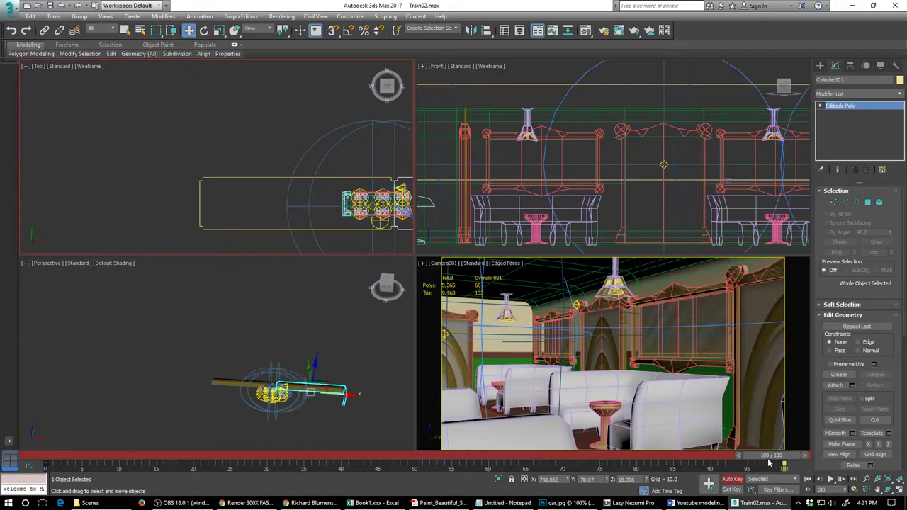
Rewind to frame 0 and play the animation to check the constant-speed motion.
{"action": "left_click_drag", "start_coordinate": [772, 459], "coordinate": [822, 491]}
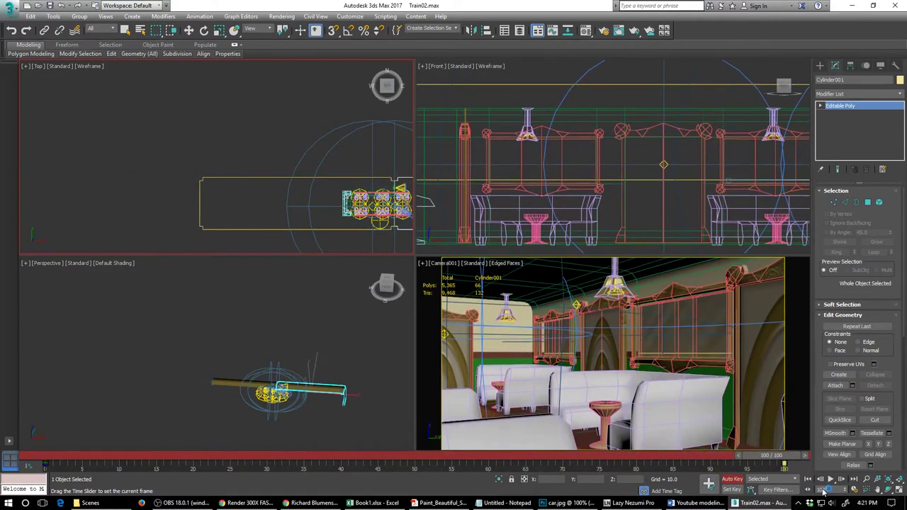
{"action": "key", "text": "slash"}
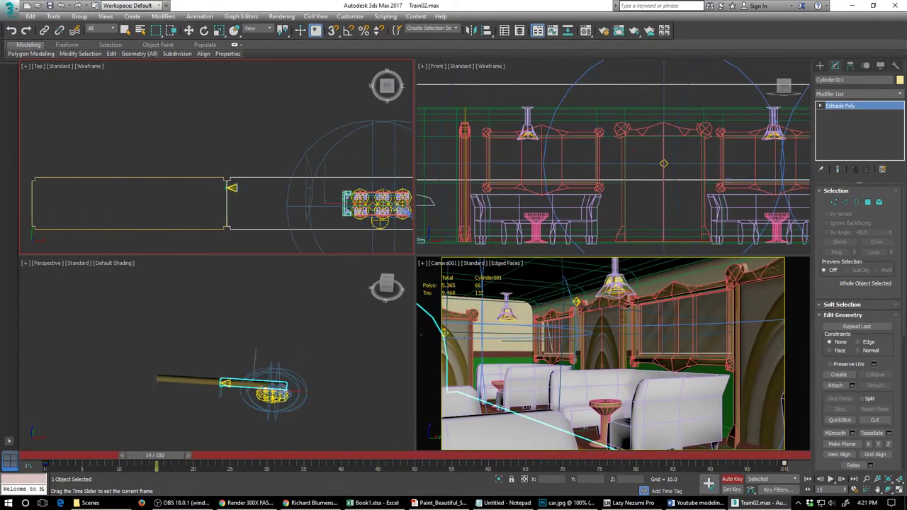
{"action": "key", "text": "Home"}
Turn Auto Key off and select the sofa Box021.
{"action": "key", "text": "w"}
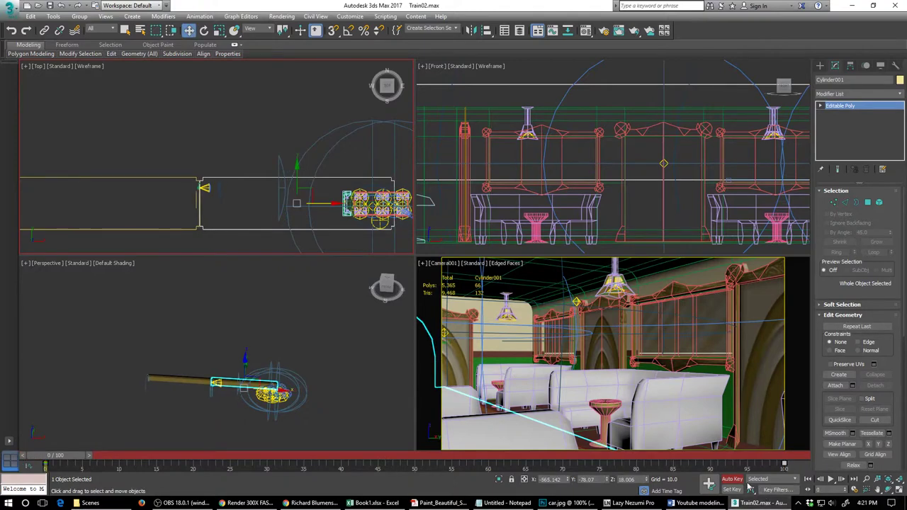
{"action": "left_click", "coordinate": [737, 481]}
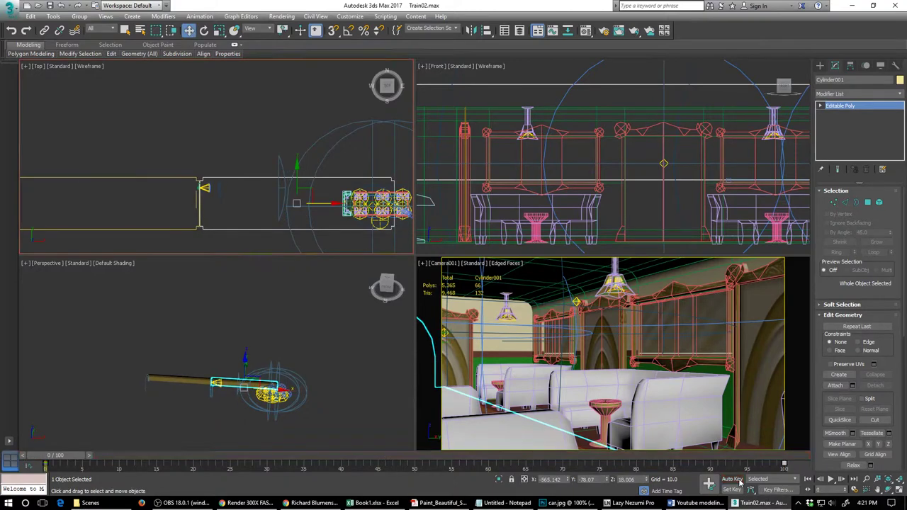
{"action": "left_click", "coordinate": [664, 424]}
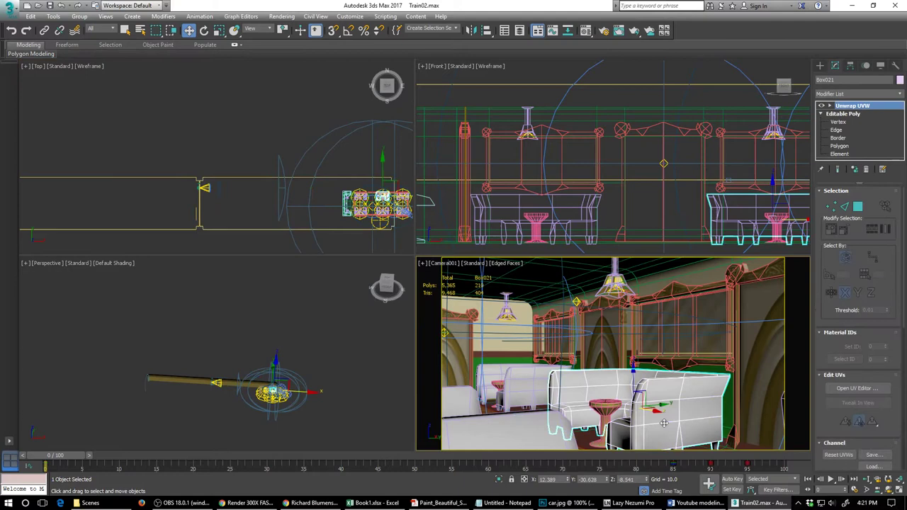